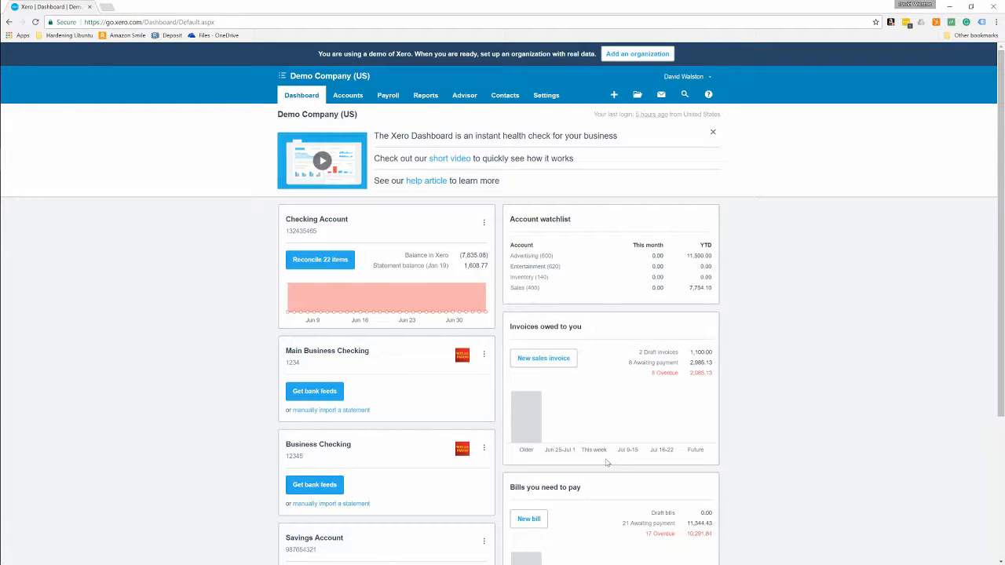
Step: Go to Invoice Settings and review the Standard, Special Projects and Very orange invoice! branding themes
left_click(555, 95)
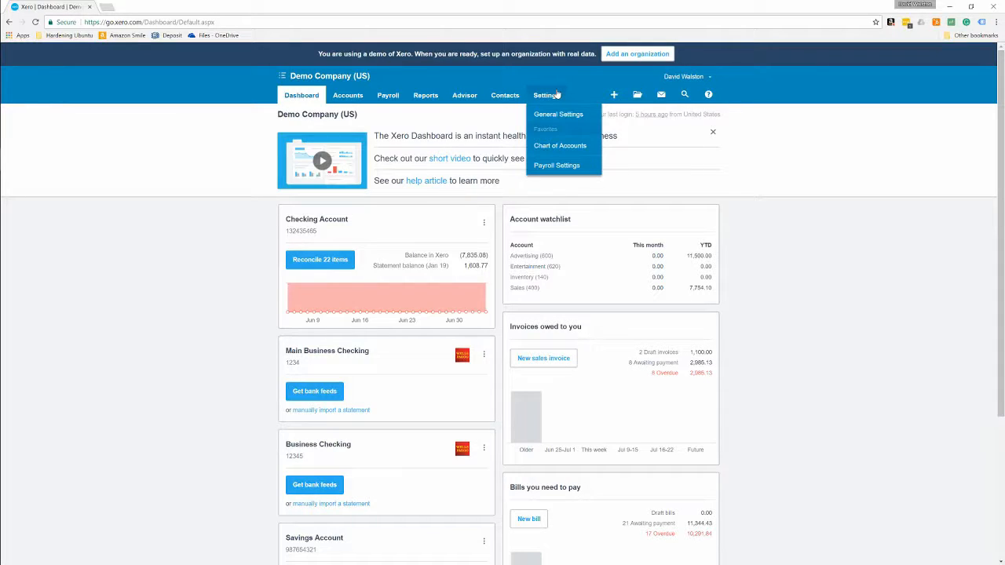
left_click(554, 114)
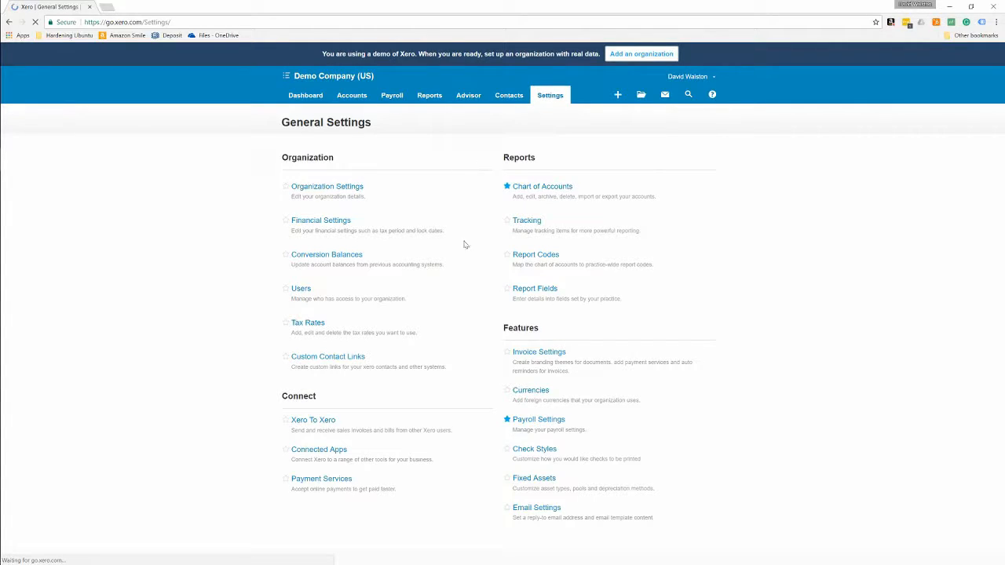
left_click(549, 353)
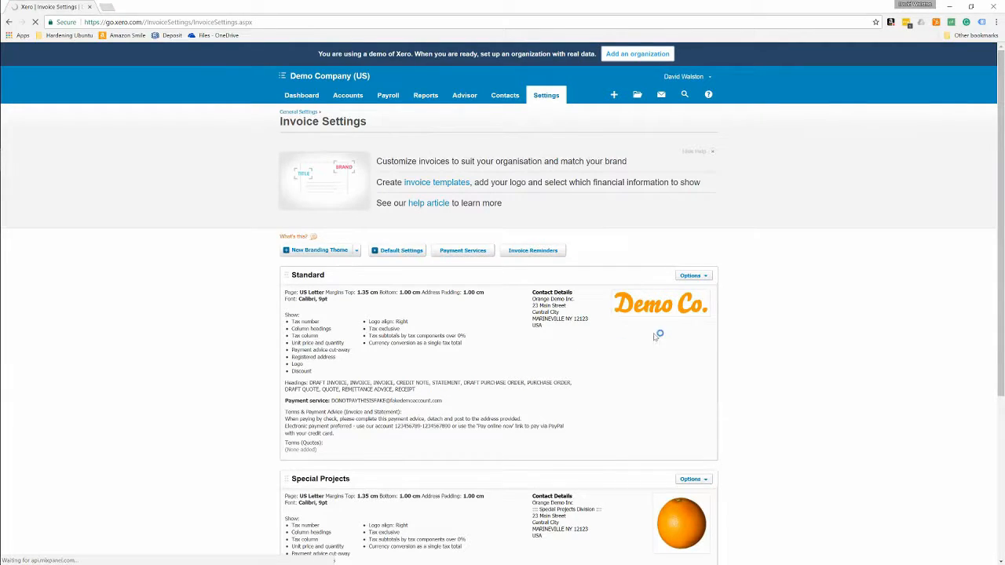
scroll(705, 351, "down", 3)
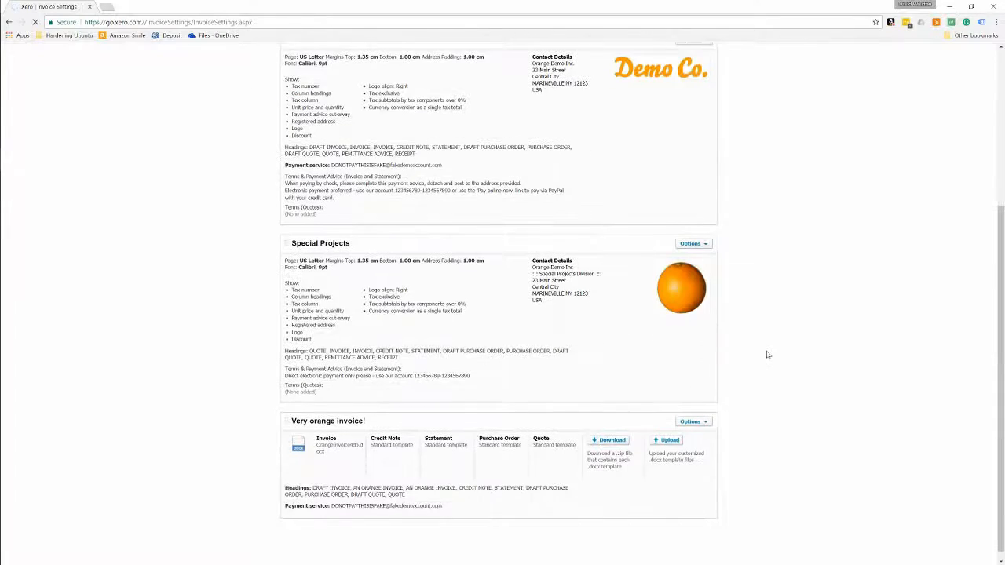
scroll(767, 355, "up", 2)
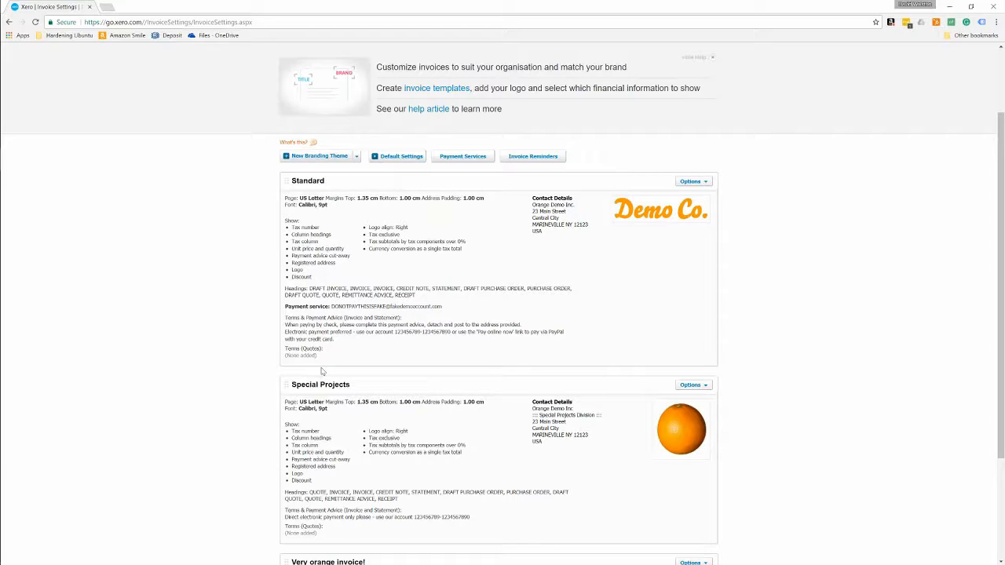
scroll(318, 373, "down", 2)
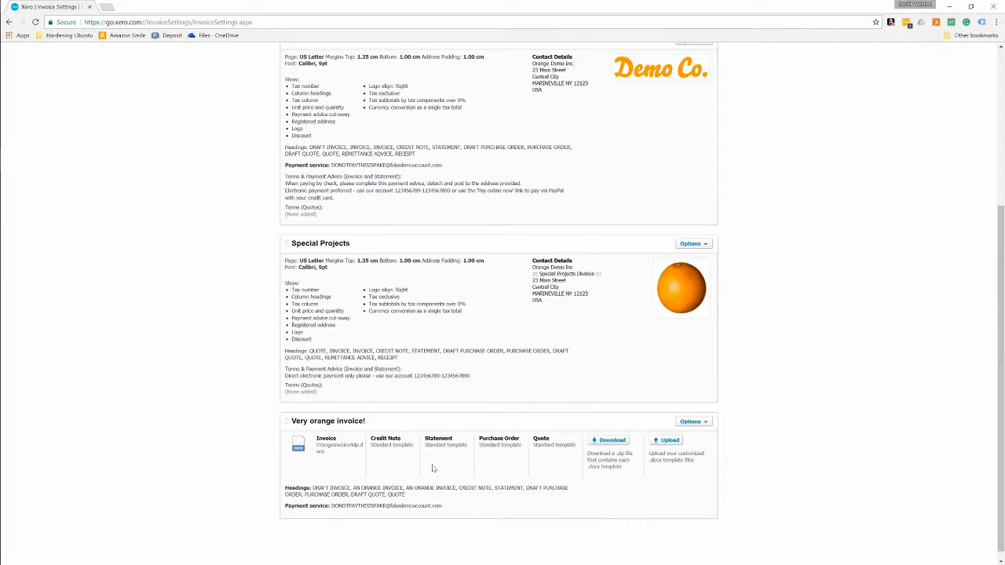
scroll(436, 468, "up", 2)
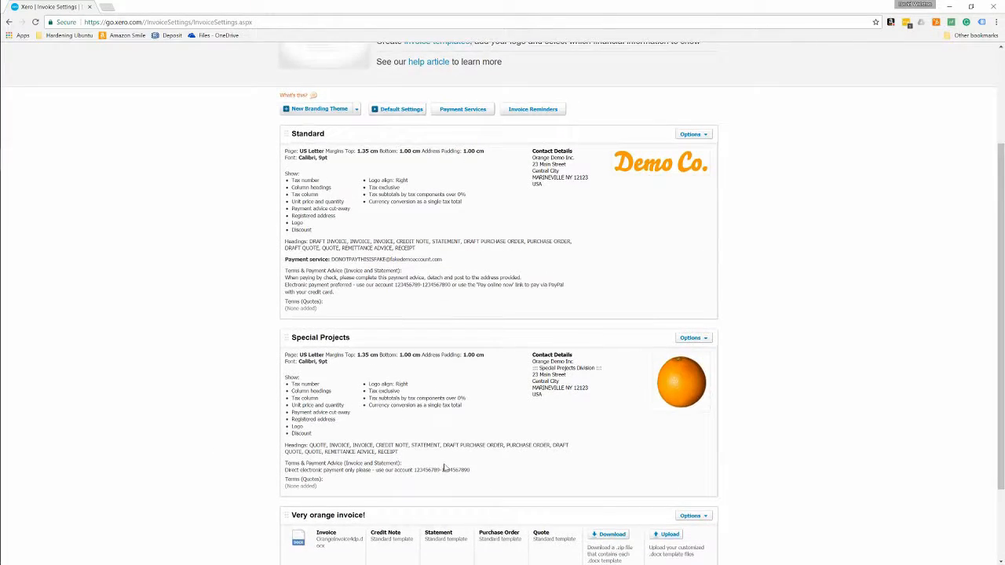
left_click(705, 136)
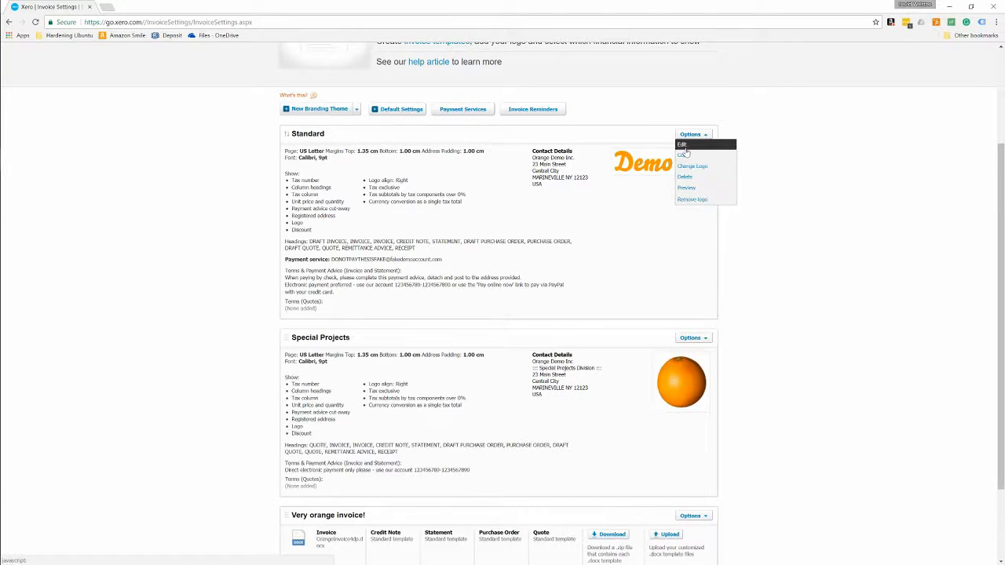
left_click(682, 144)
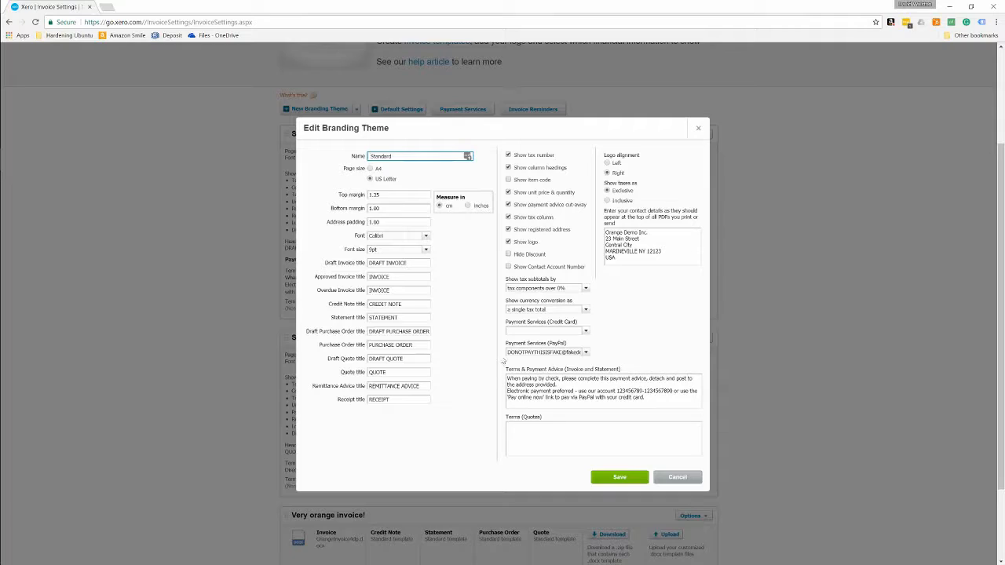
left_click(584, 353)
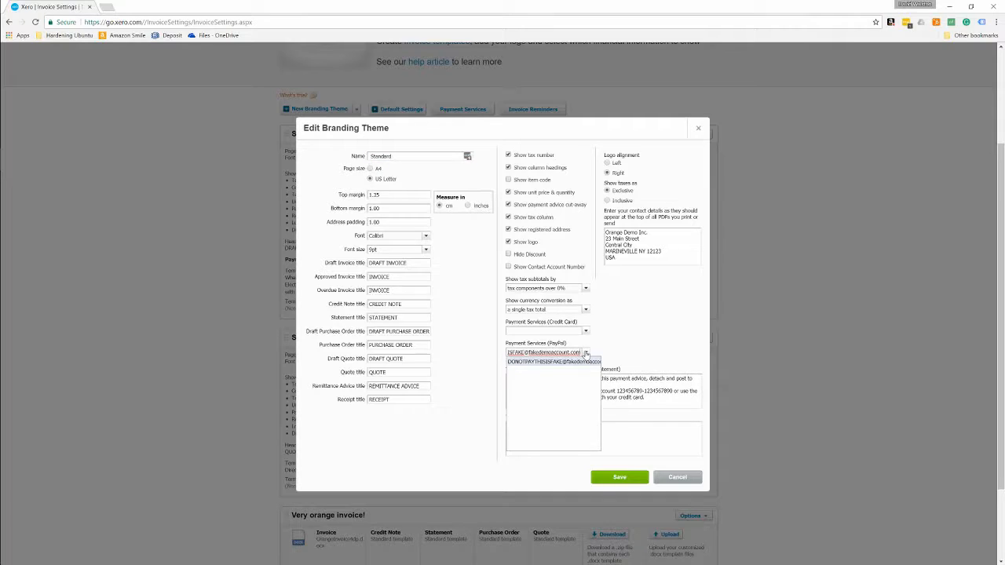
left_click(585, 360)
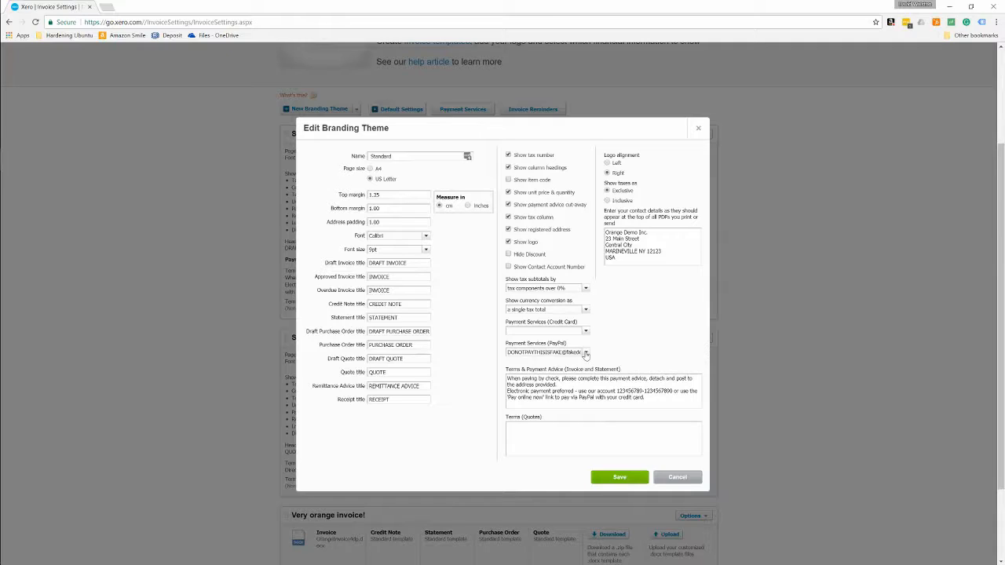
left_click(585, 331)
left_click(608, 337)
left_click_drag(500, 331, 590, 320)
left_click(590, 329)
left_click(585, 331)
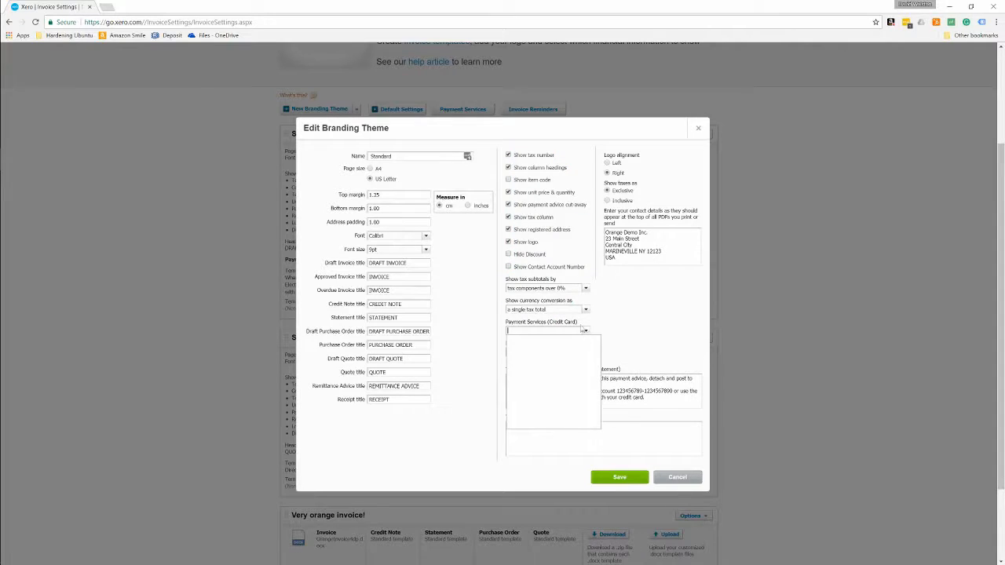
left_click(542, 362)
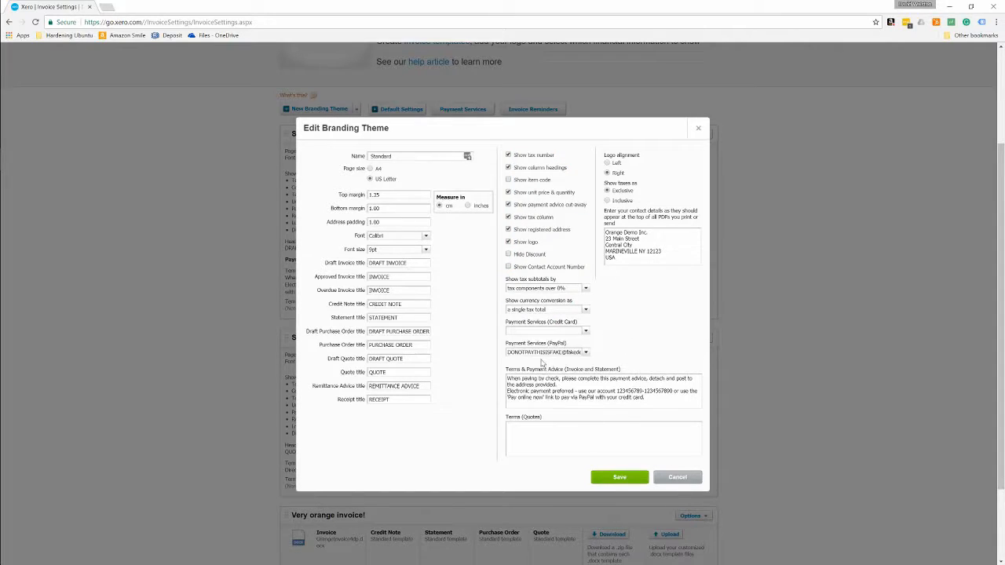
left_click(580, 353)
left_click(541, 363)
left_click(622, 477)
left_click(678, 477)
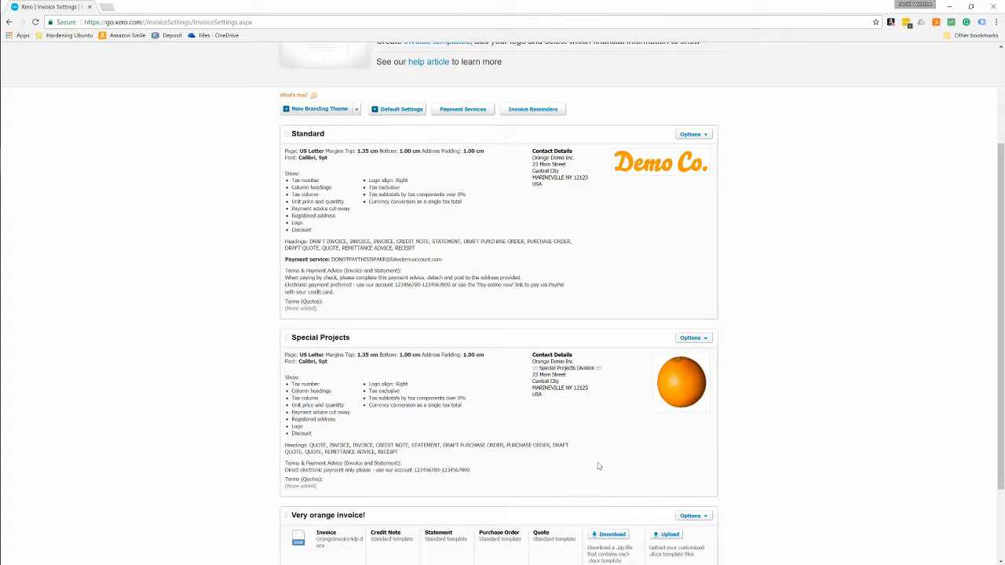
Step: From the Dashboard's Invoices owed to you panel, start new sales invoice INV-0041
scroll(382, 81, "up", 2)
left_click(299, 94)
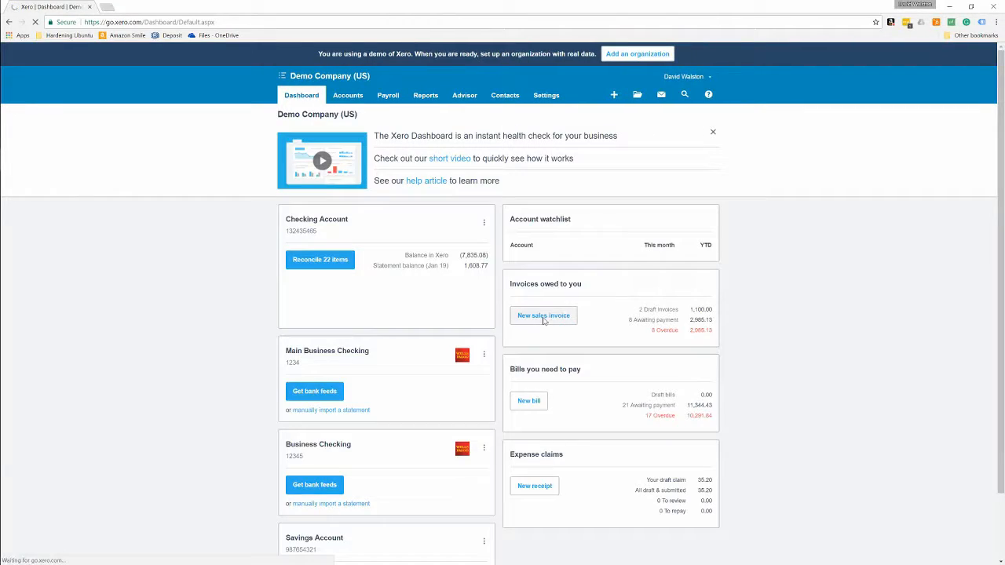
left_click(554, 320)
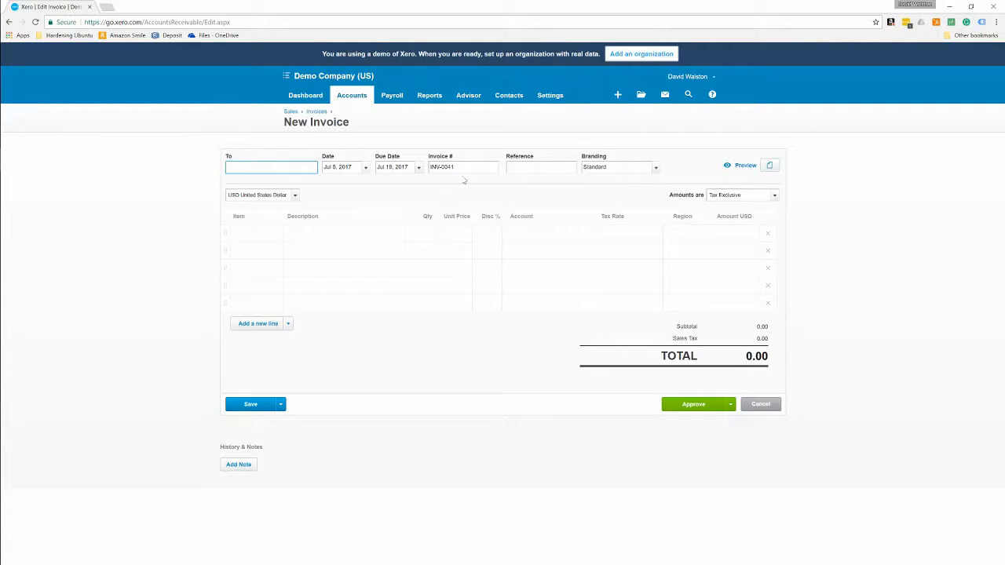
Step: Keep Standard as the invoice's branding theme
left_click(656, 169)
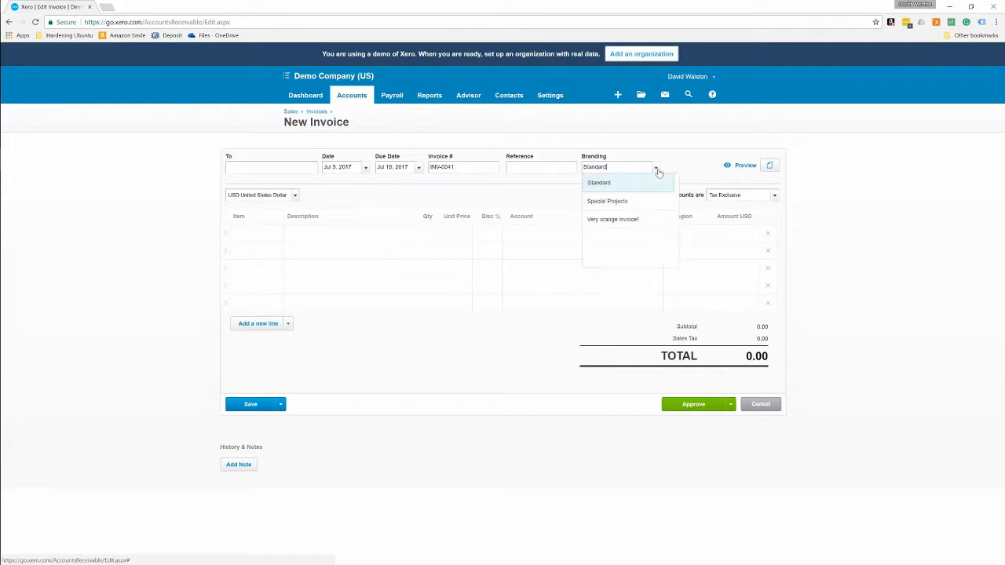
left_click(656, 168)
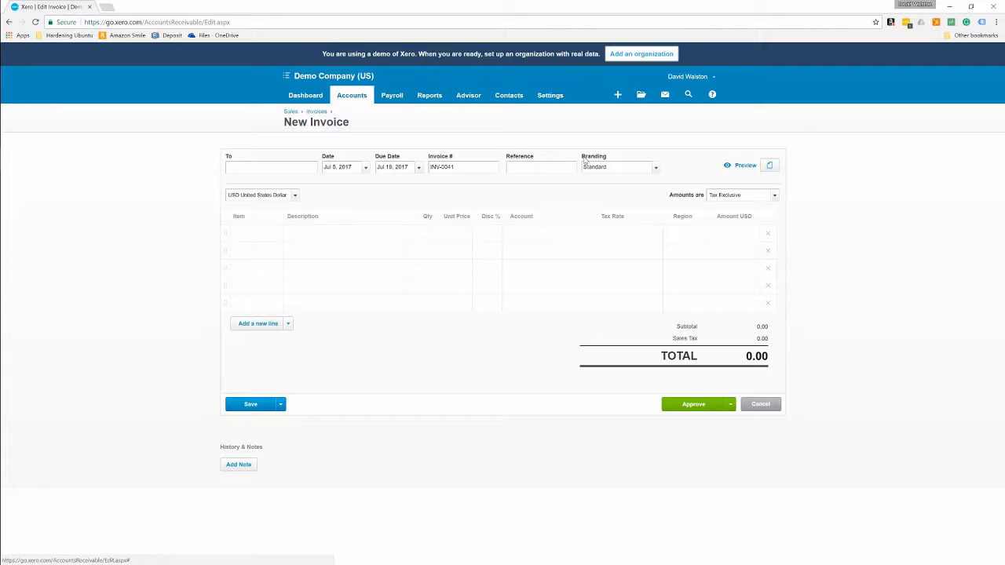
left_click(656, 168)
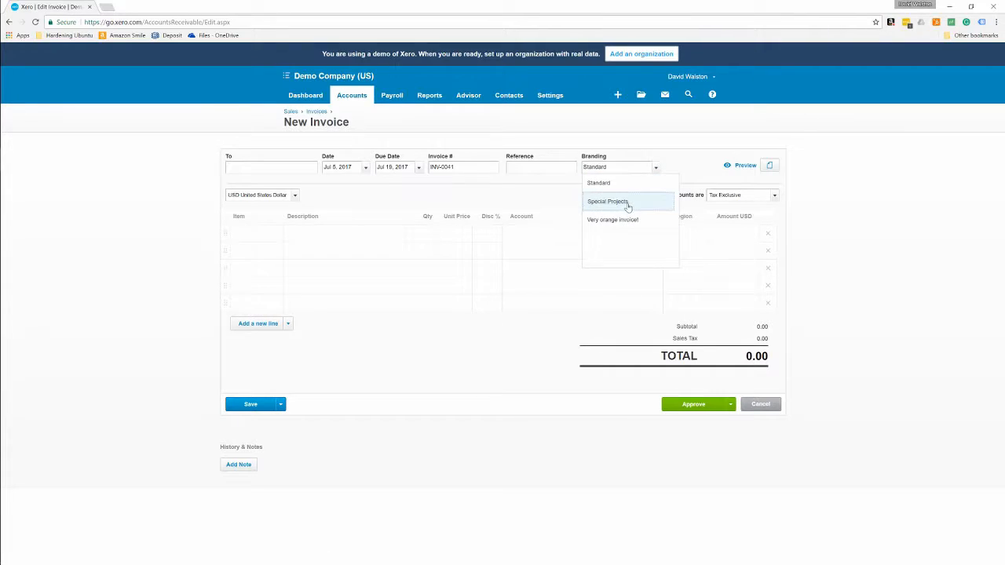
left_click(608, 184)
Step: Address the invoice to Walston Advisory Firm as a new contact, keeping the Jul 19, 2017 due date
left_click(286, 171)
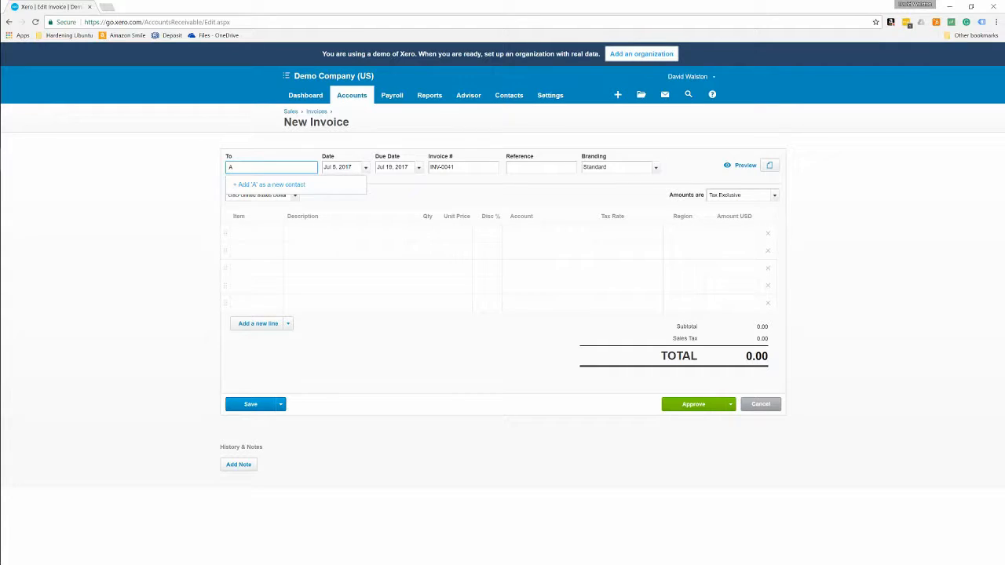
key("BackSpace")
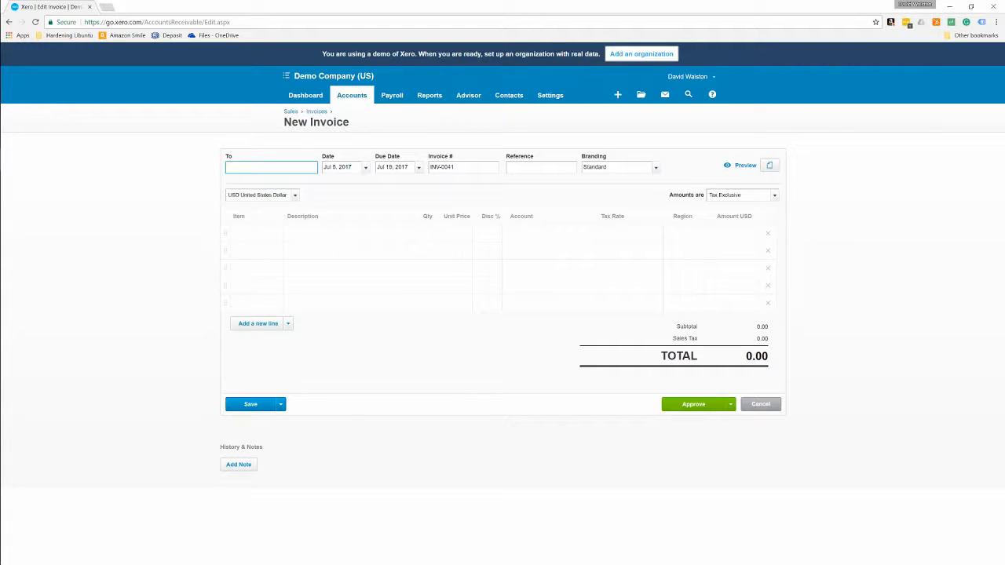
type("Wals")
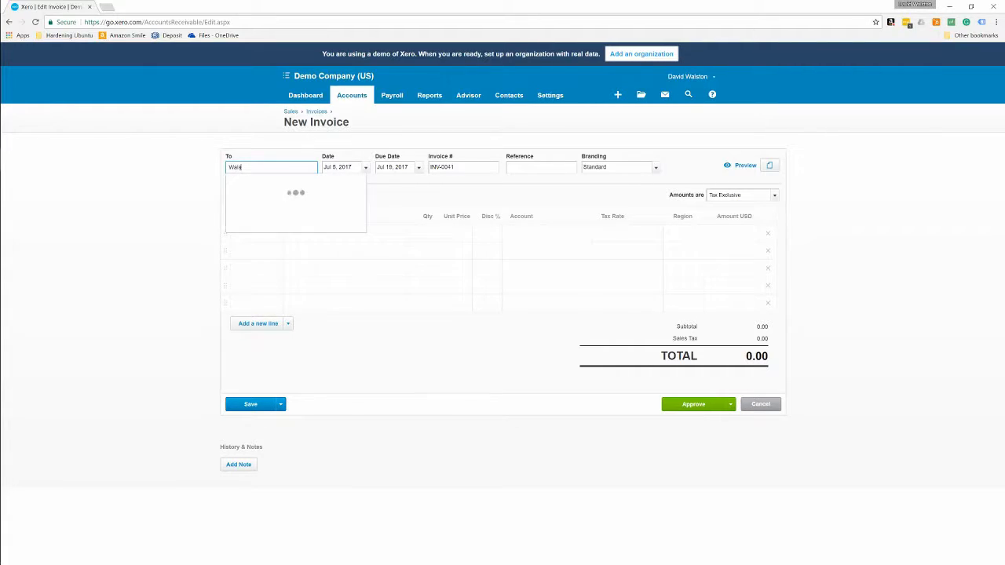
type("ton Advisory Firm")
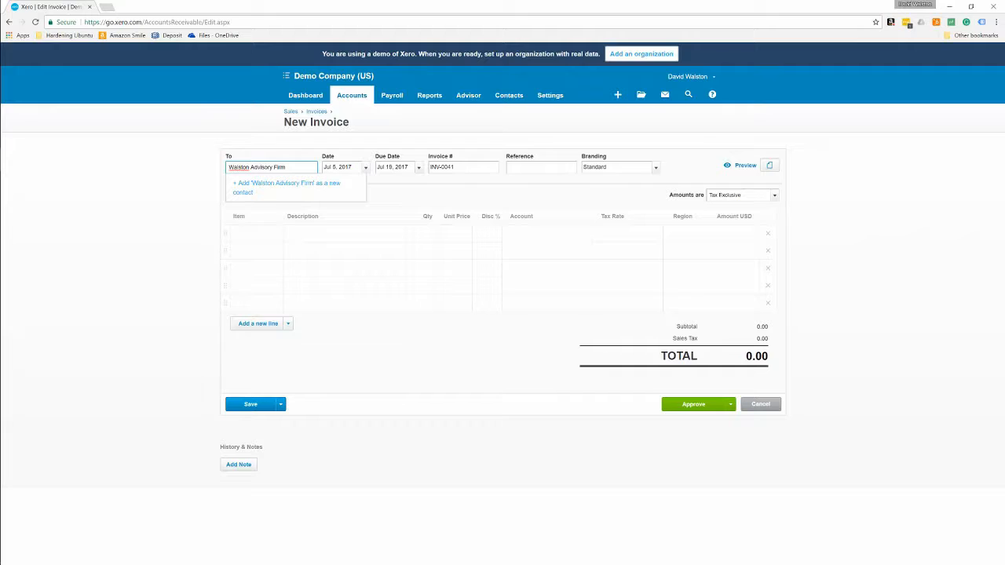
left_click(275, 192)
key("Tab")
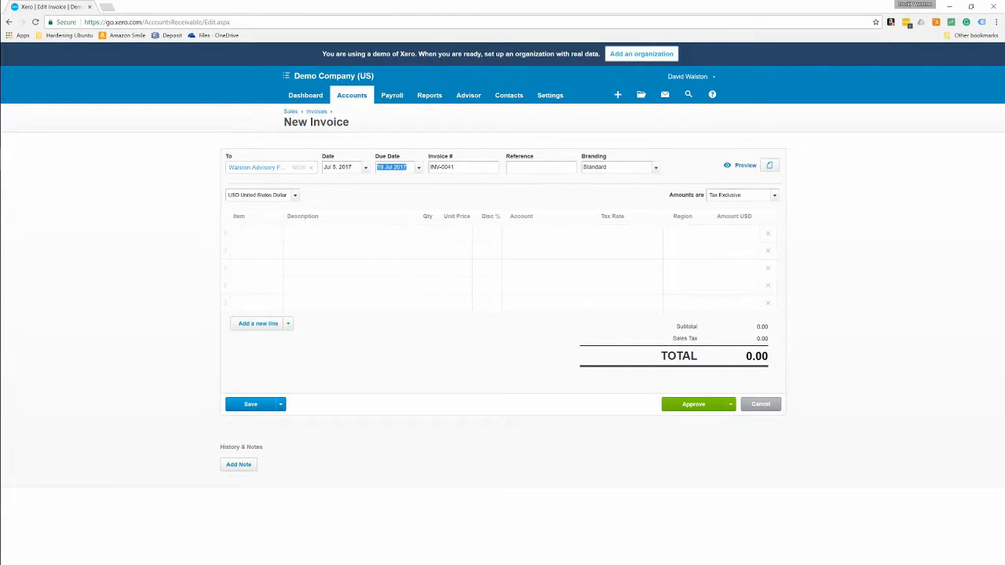
left_click(333, 167)
key("Tab")
key("Tab")
key("Tab")
key("Tab")
key("Tab")
Step: Add GB1-White single golf balls and a GB3-White 3-pack as the two invoice lines
left_click(275, 236)
left_click(275, 236)
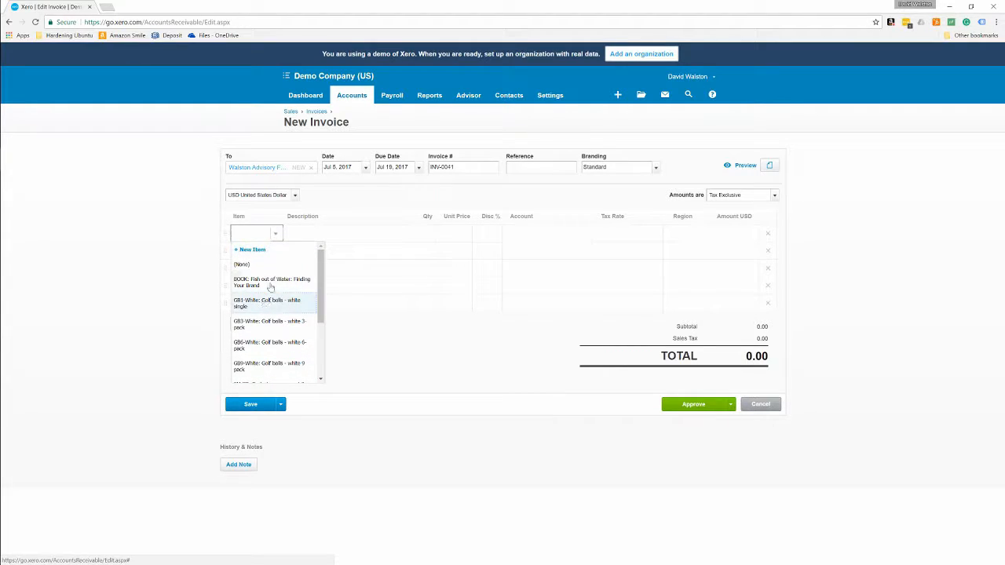
scroll(266, 304, "down", 3)
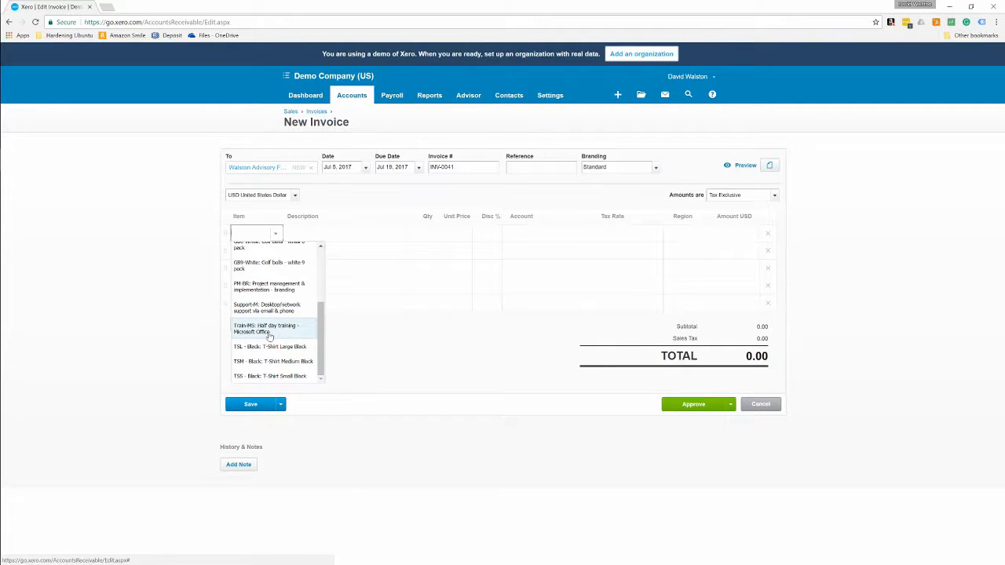
scroll(269, 329, "up", 5)
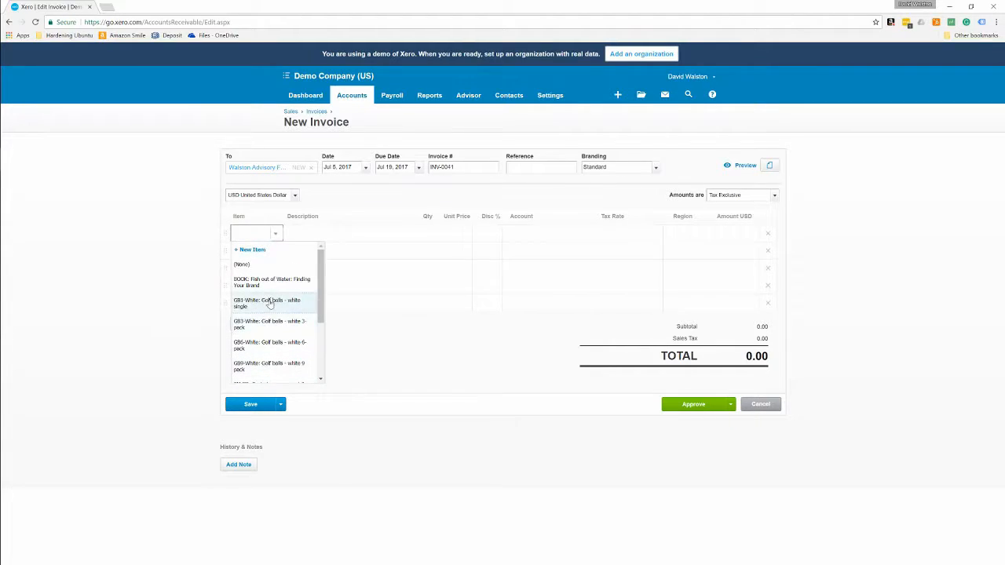
left_click(271, 303)
left_click(280, 257)
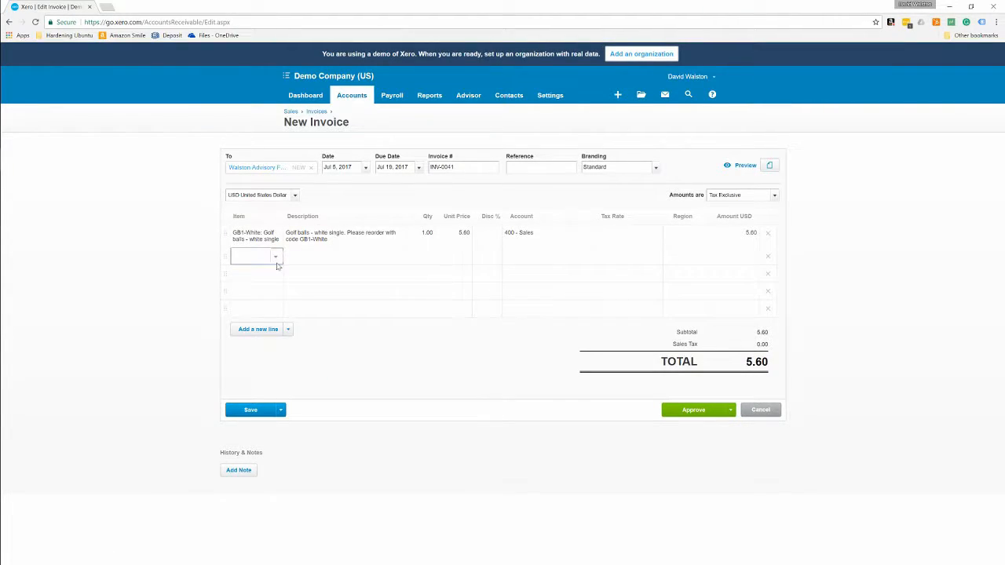
left_click(275, 258)
left_click(258, 357)
left_click(446, 261)
Step: Set quantities of 20 and 15, with a 5% discount on the first line
left_click(428, 237)
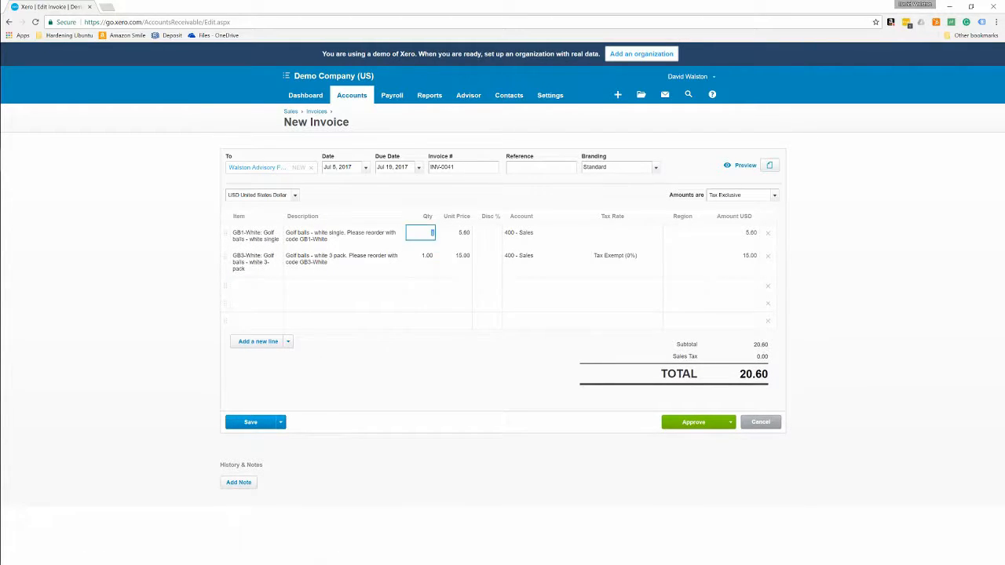
type("20")
key("Tab")
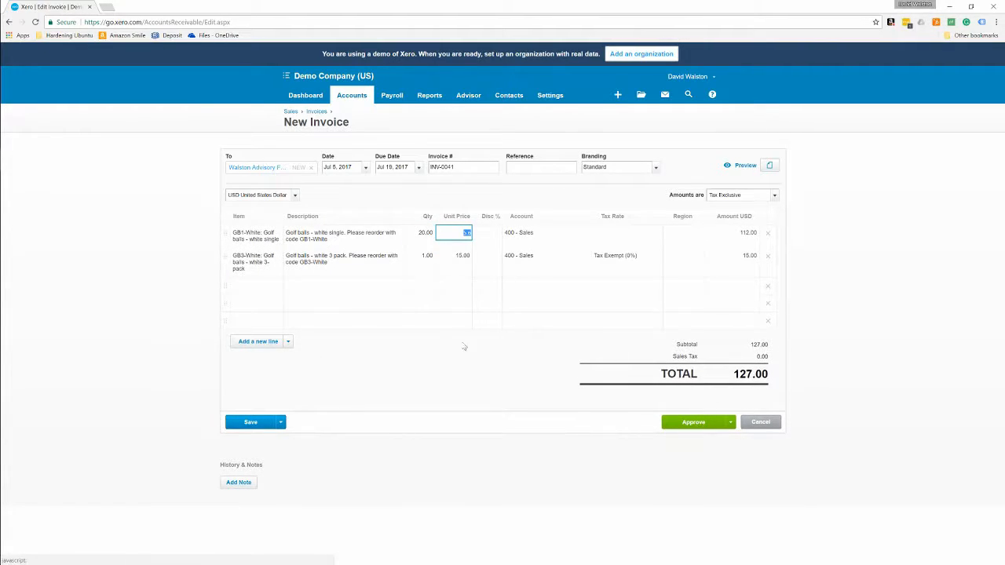
left_click(424, 259)
key("Tab")
left_click(492, 235)
type("5")
key("Tab")
Step: Make the first line Tax Exempt and set both lines' region to South
left_click(636, 234)
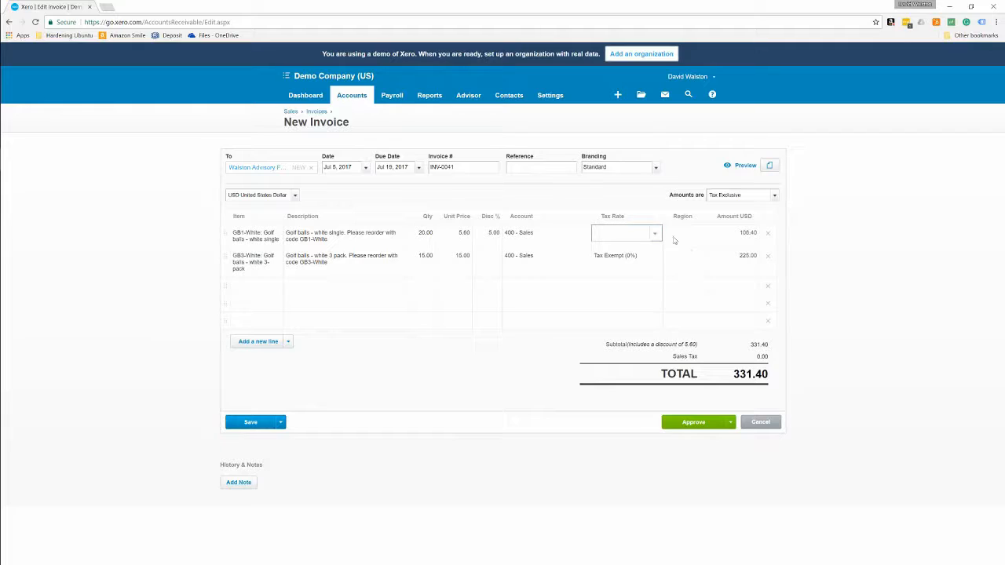
left_click(655, 234)
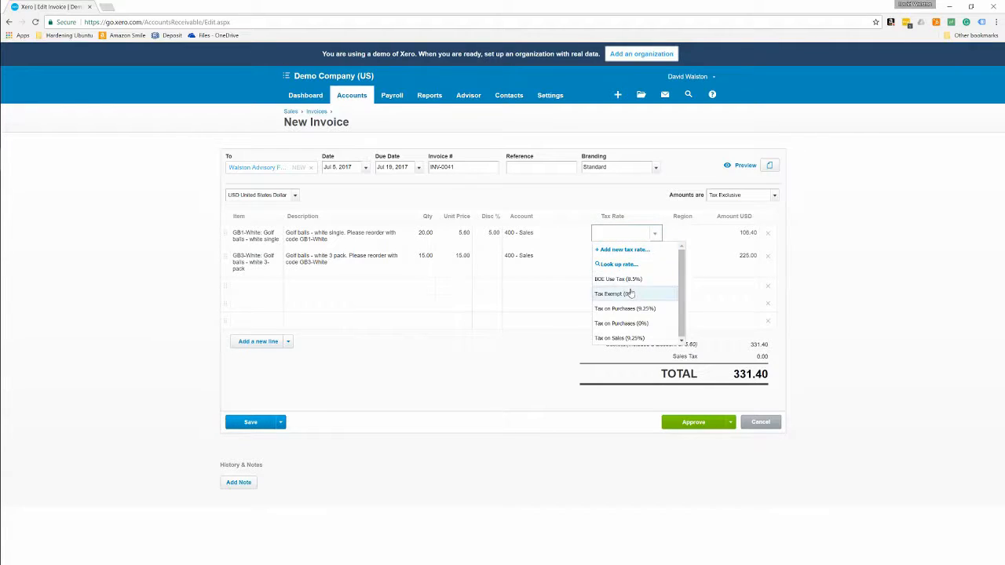
left_click(628, 293)
left_click(682, 234)
left_click(696, 236)
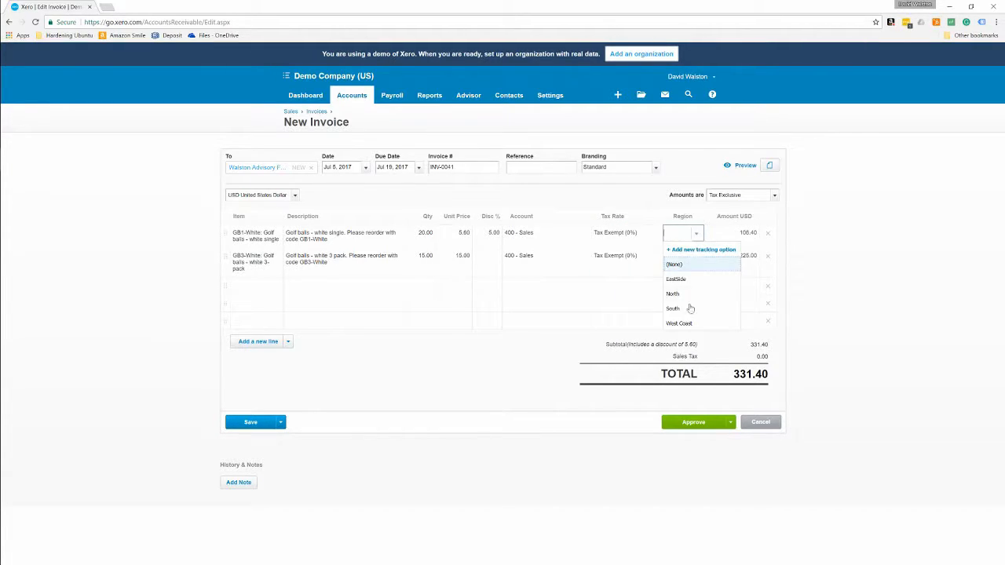
left_click(691, 309)
left_click(698, 263)
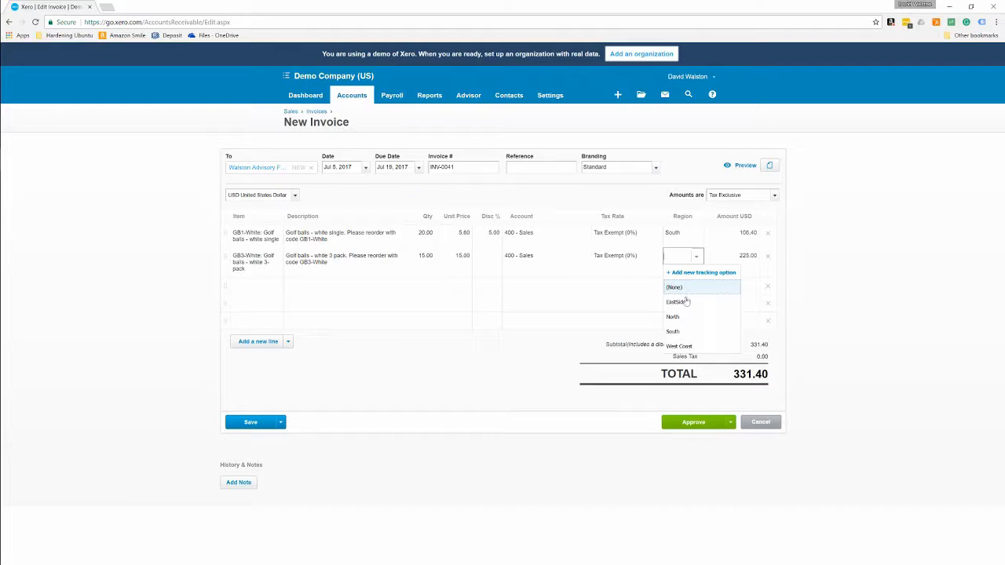
left_click(689, 330)
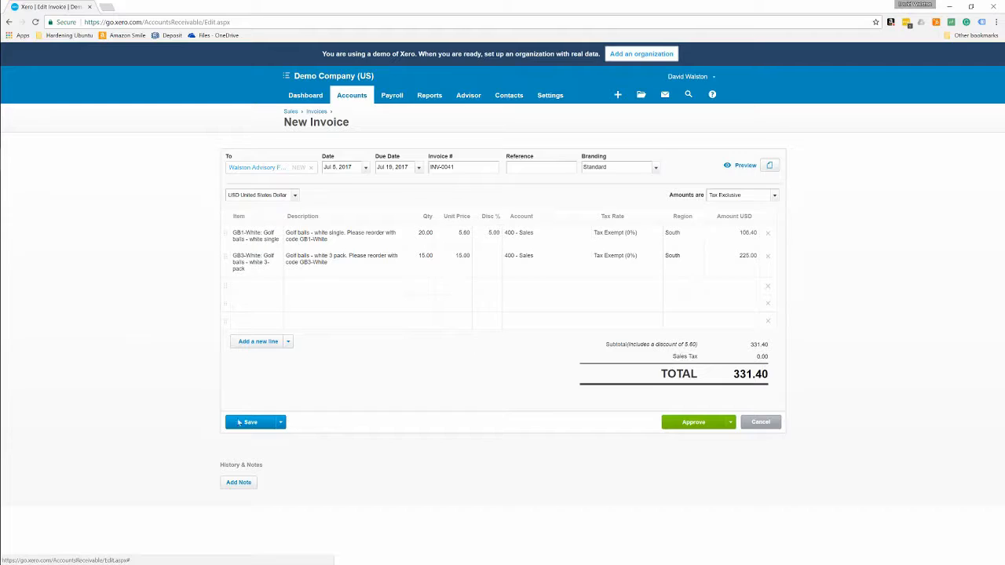
Step: Check the Approve and Save options, then approve INV-0041 so it awaits payment
left_click(731, 423)
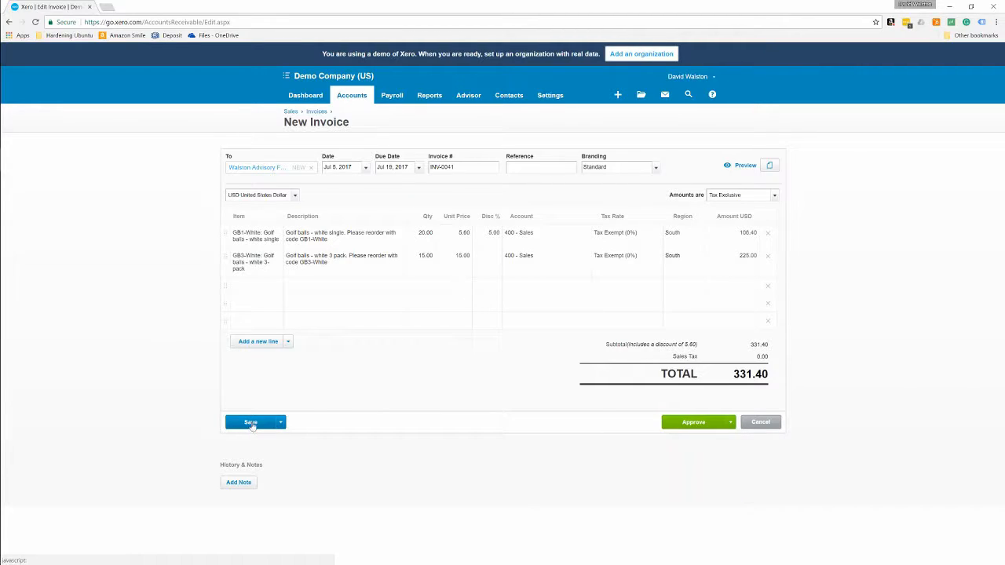
left_click(281, 422)
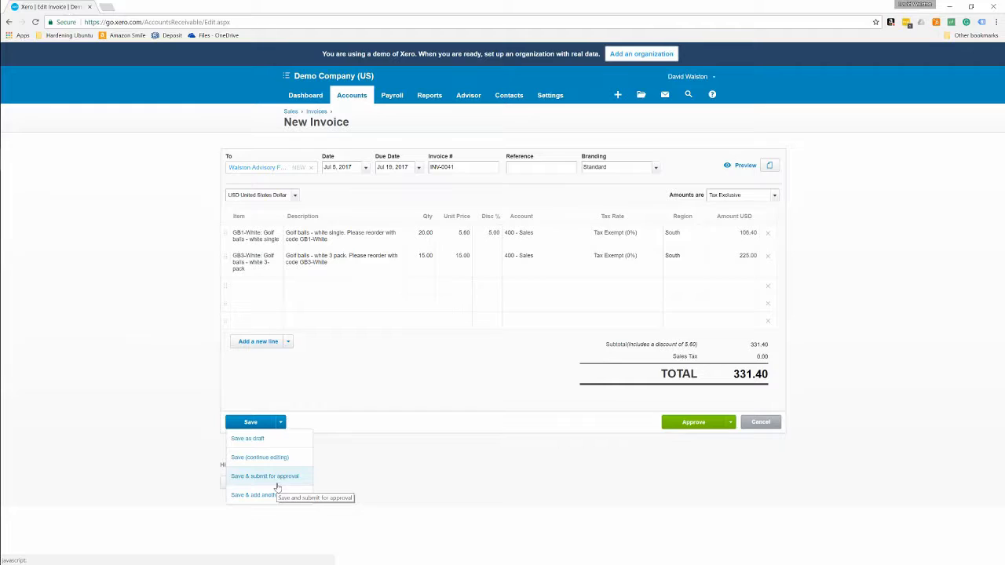
left_click(398, 444)
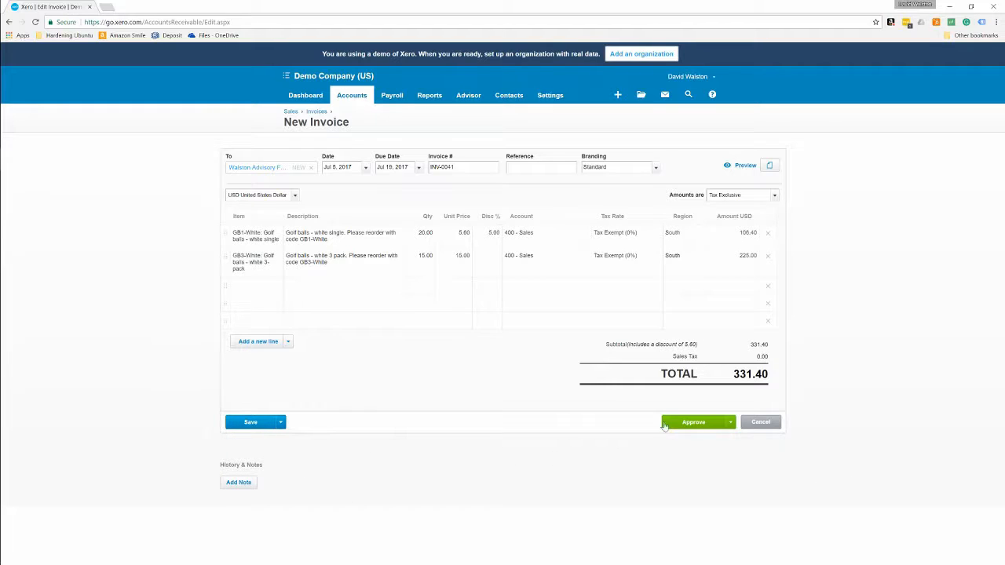
left_click(715, 424)
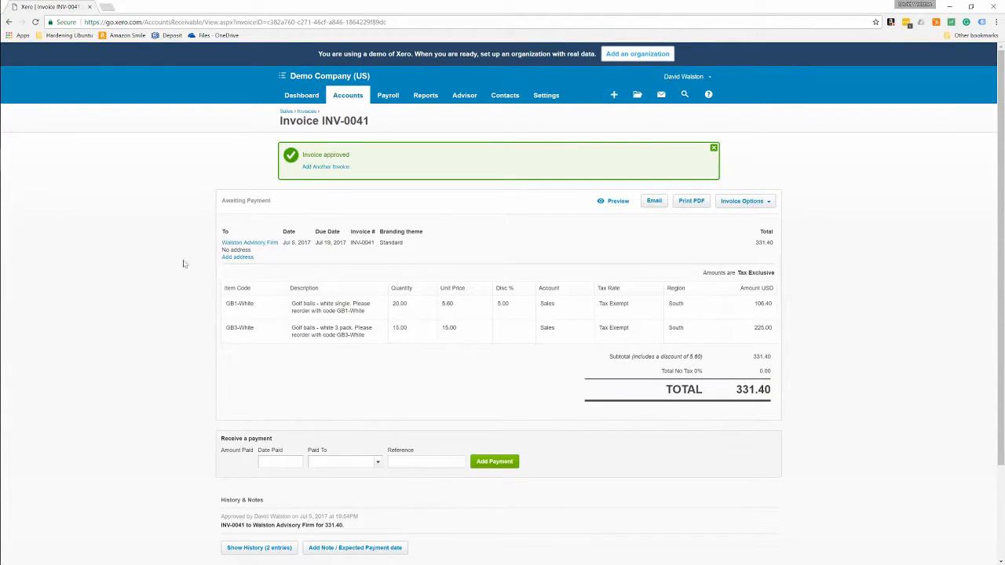
Step: Enter the customer's e-mail, fill the postal address from the Find address suggestion, and save
left_click(238, 258)
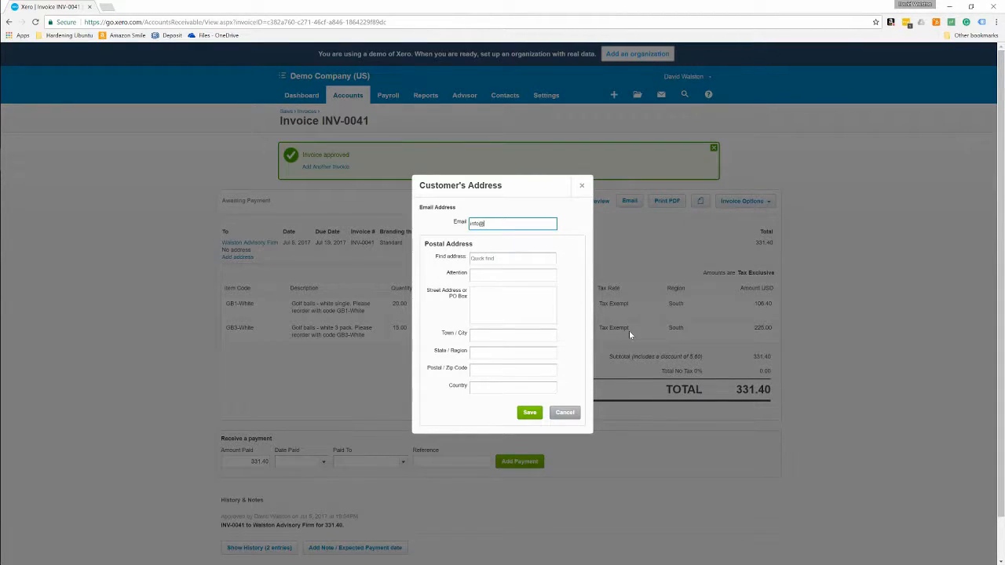
key("Tab")
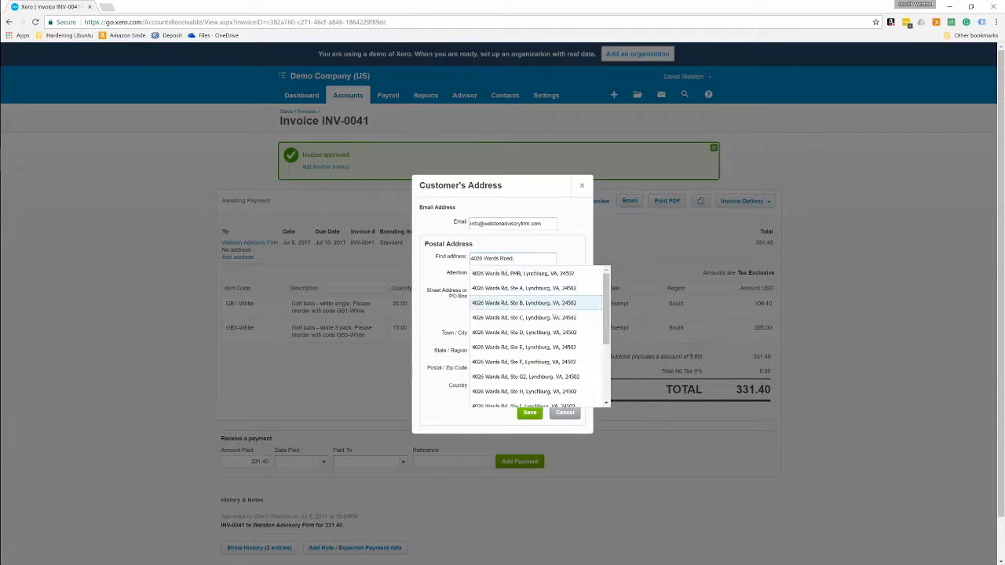
left_click(528, 286)
left_click(522, 292)
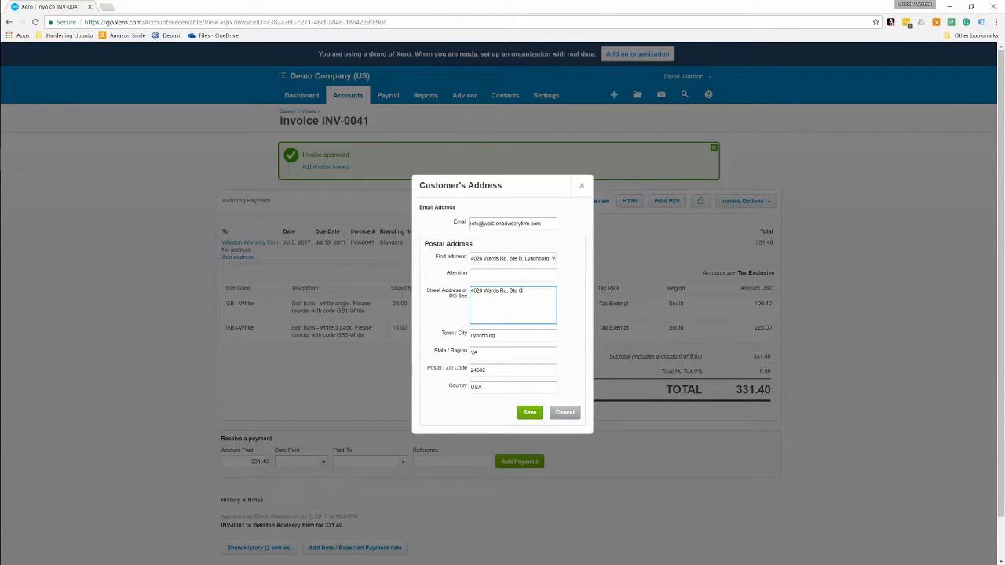
key("shift+Tab")
key("shift+Tab")
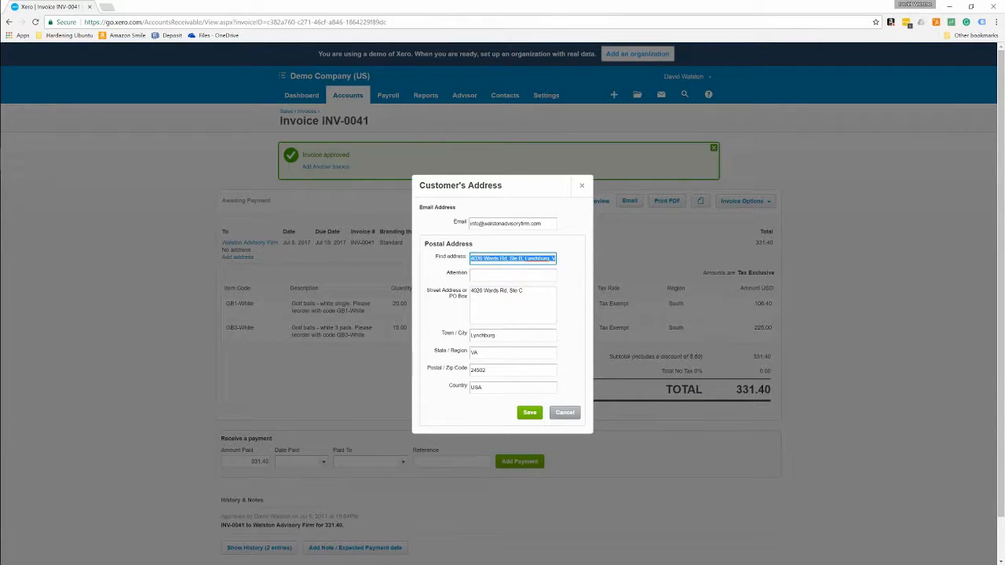
key("BackSpace")
left_click(529, 412)
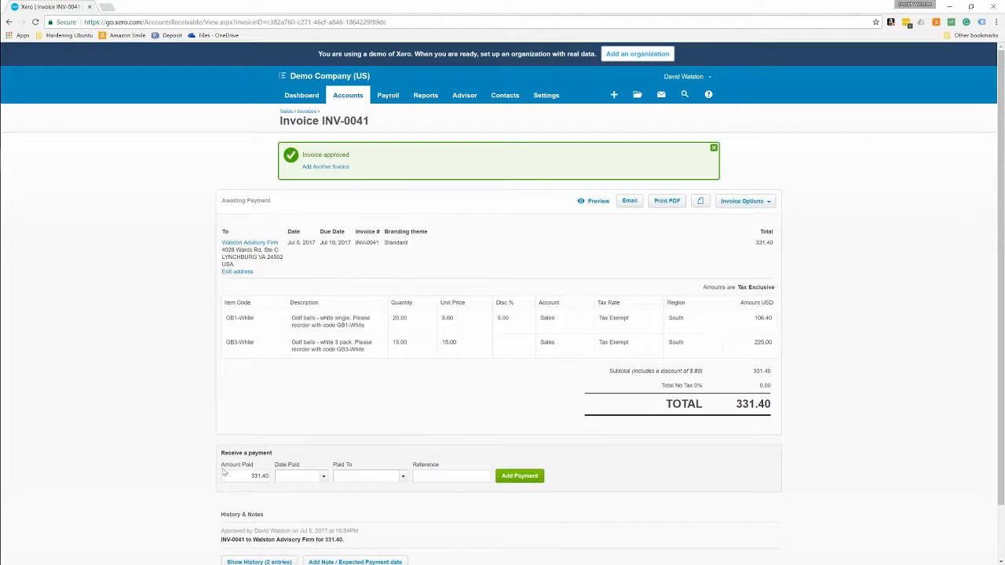
scroll(284, 491, "down", 1)
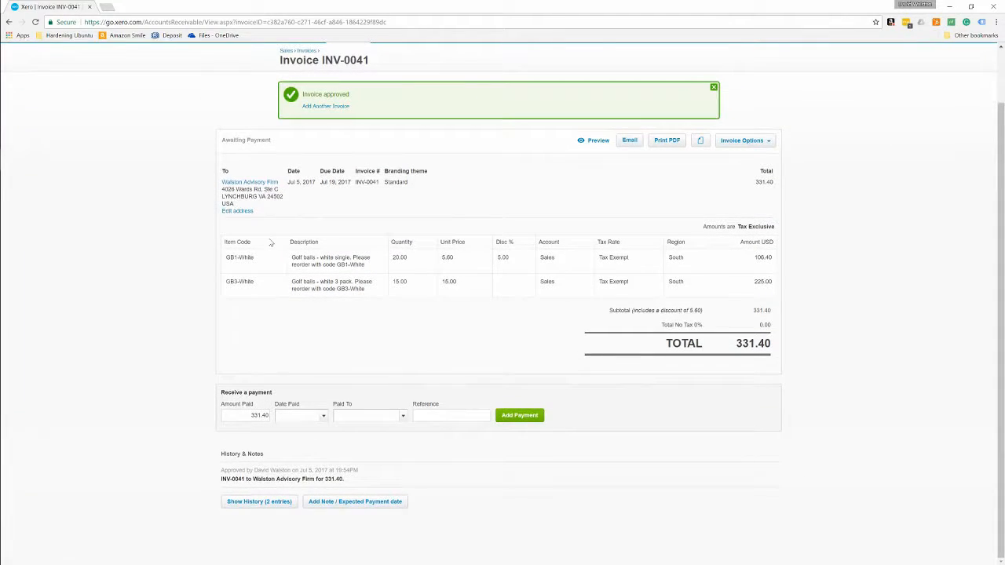
left_click(758, 140)
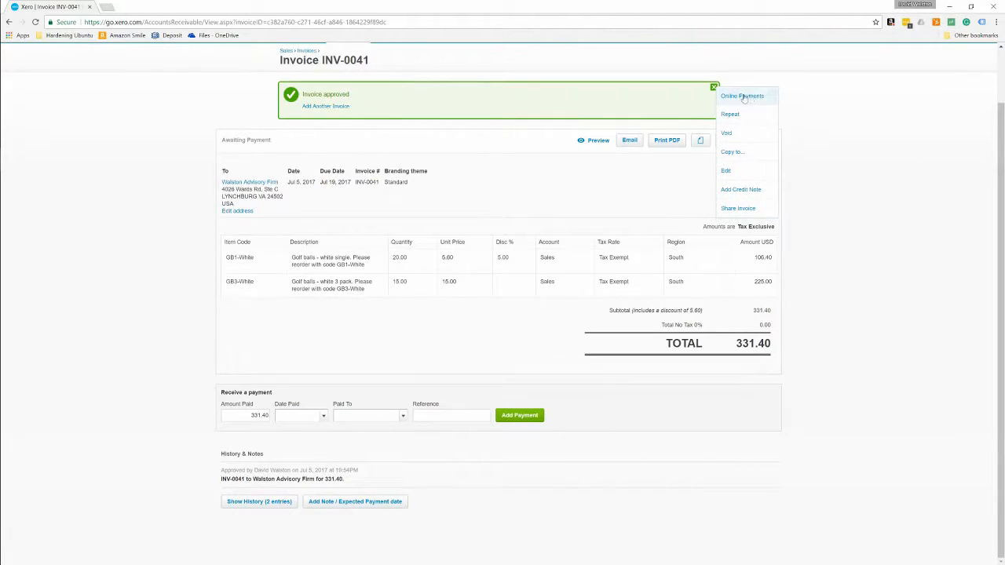
left_click(620, 197)
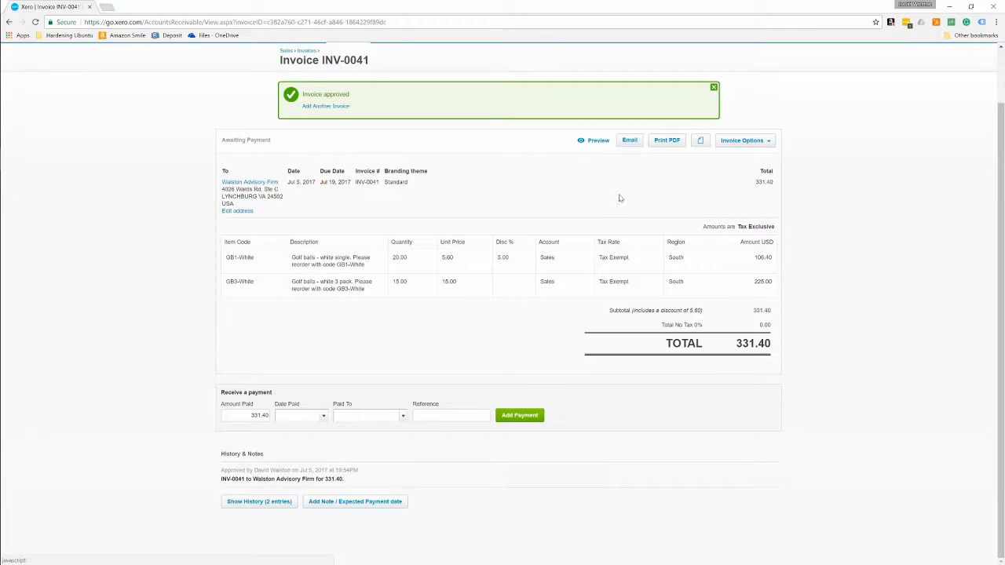
left_click(595, 144)
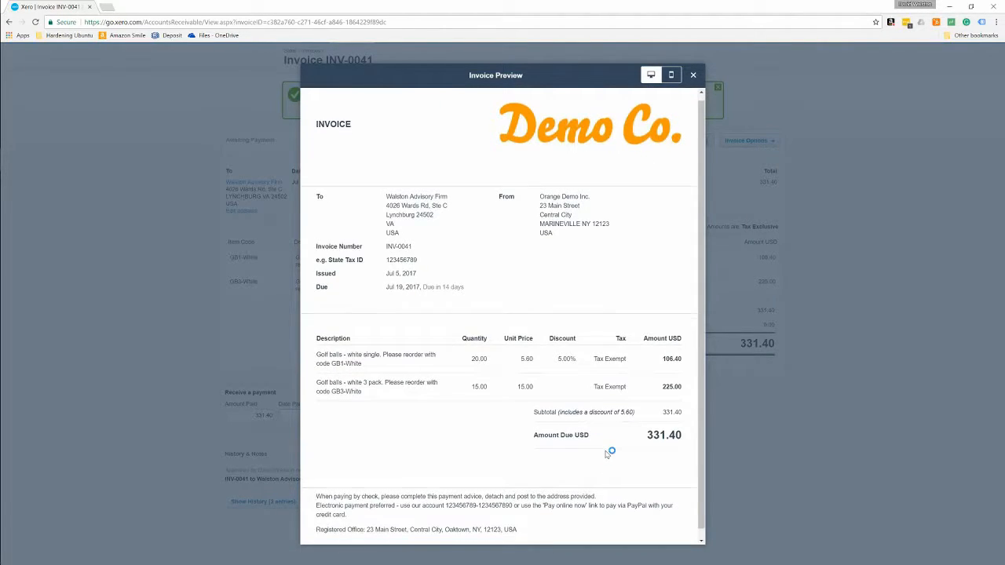
scroll(608, 454, "down", 1)
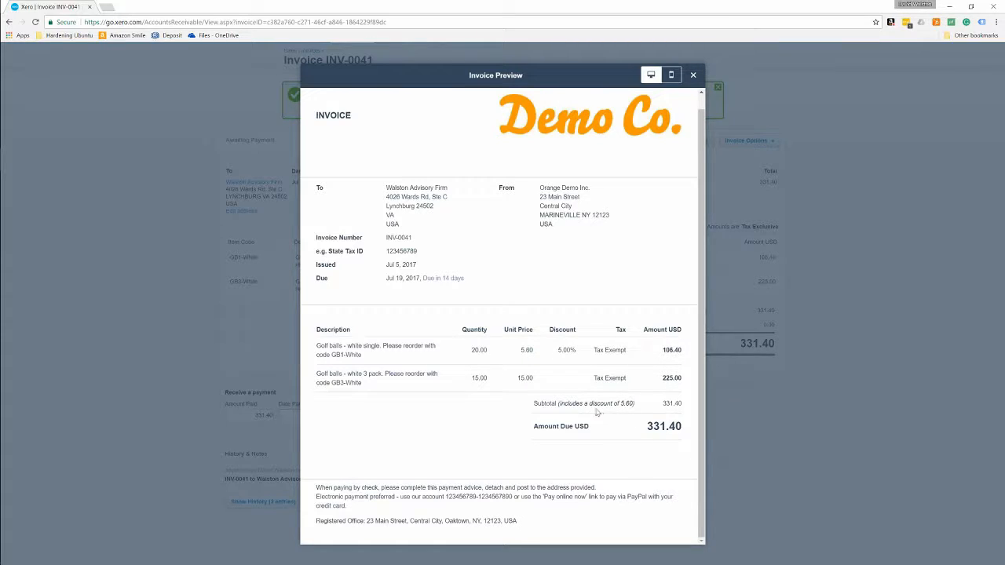
scroll(595, 440, "up", 1)
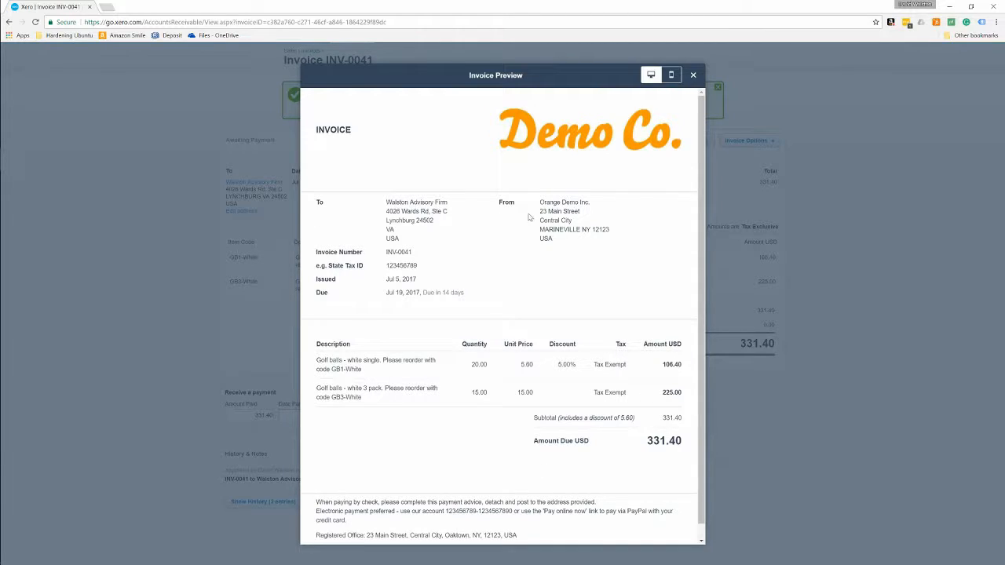
scroll(641, 437, "down", 1)
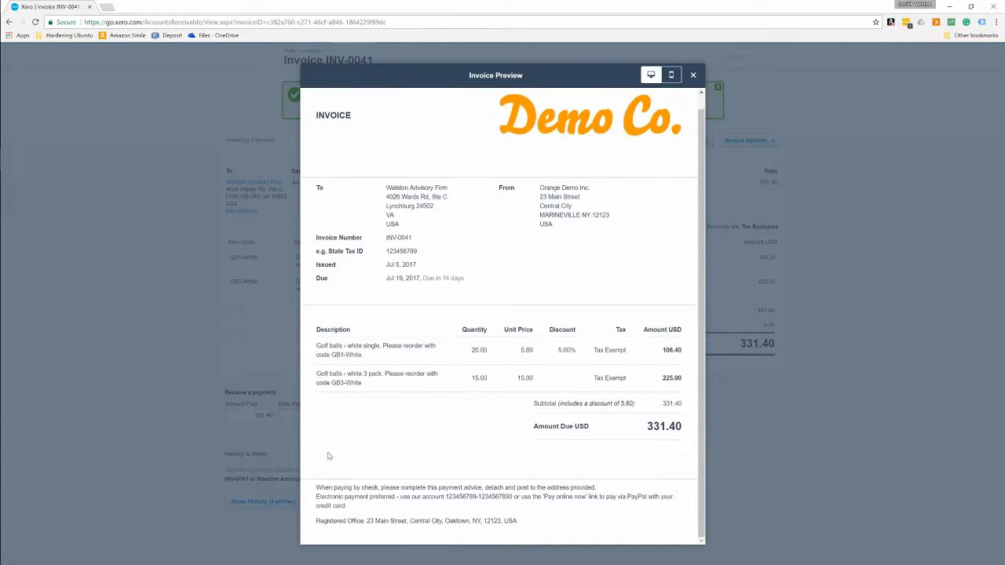
left_click(693, 76)
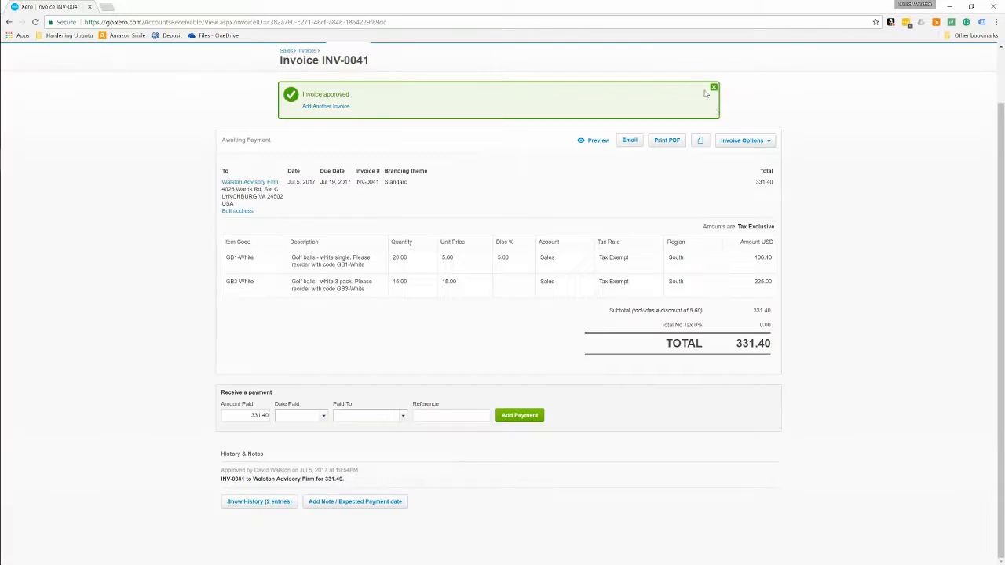
left_click(759, 141)
Step: Give both lines Tax on Purchases (9.25%) and update, bringing the total to 362.05
left_click(725, 231)
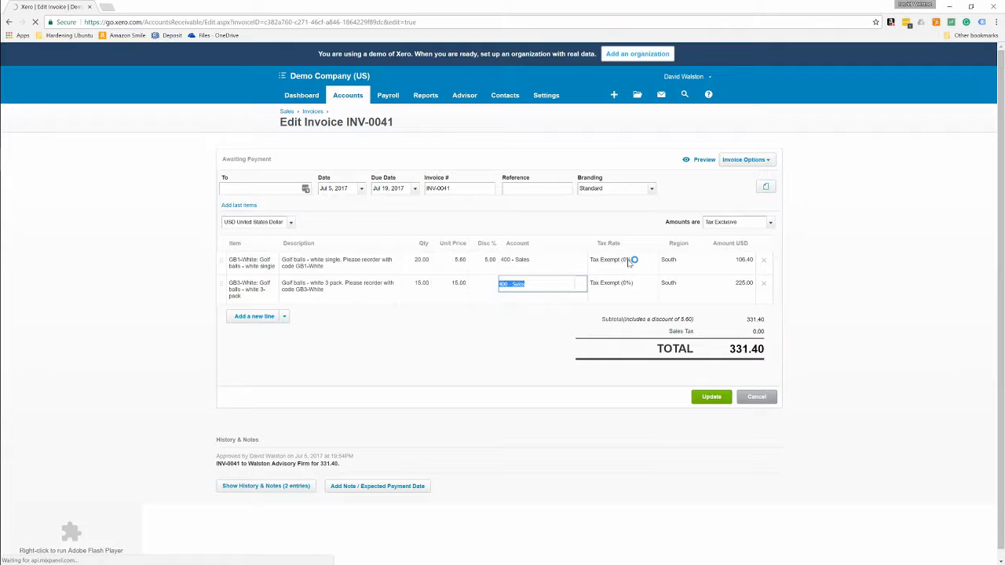
left_click(627, 261)
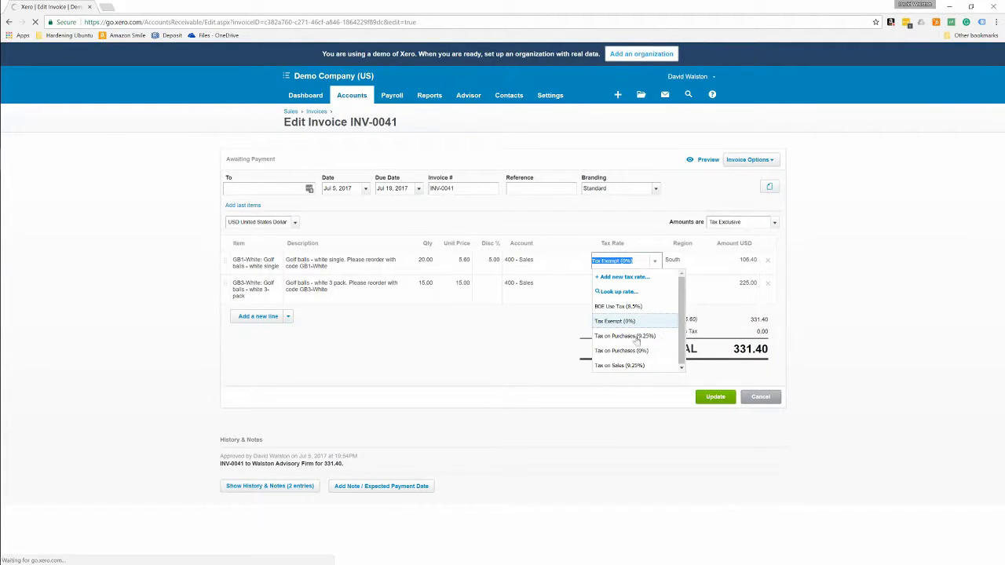
left_click(647, 336)
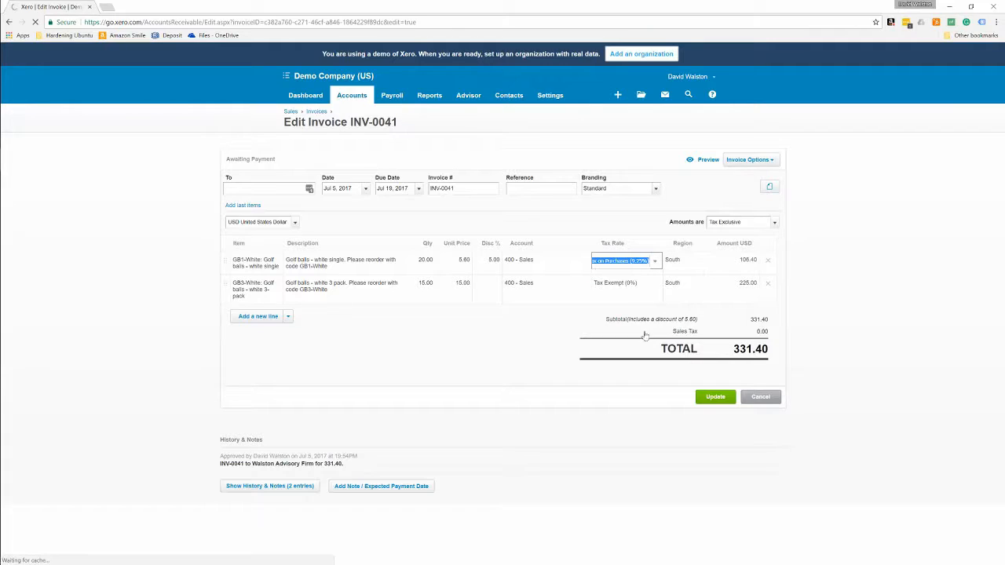
left_click(658, 288)
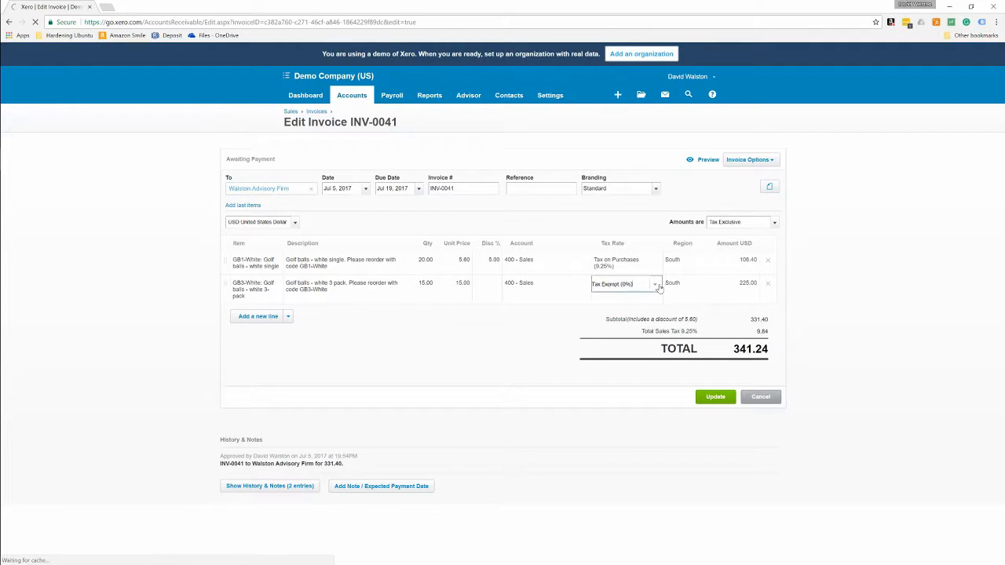
left_click(658, 287)
left_click(638, 363)
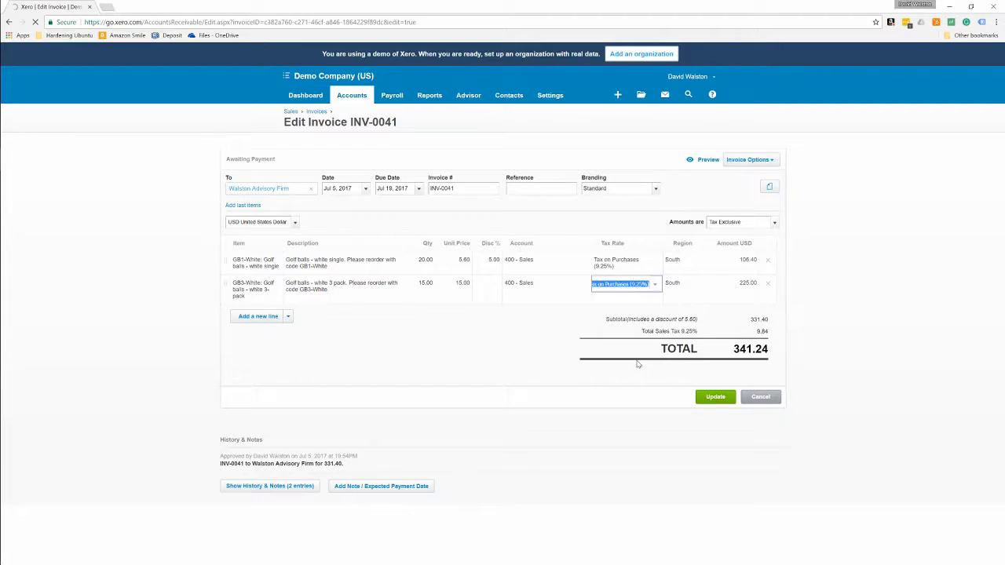
left_click(711, 401)
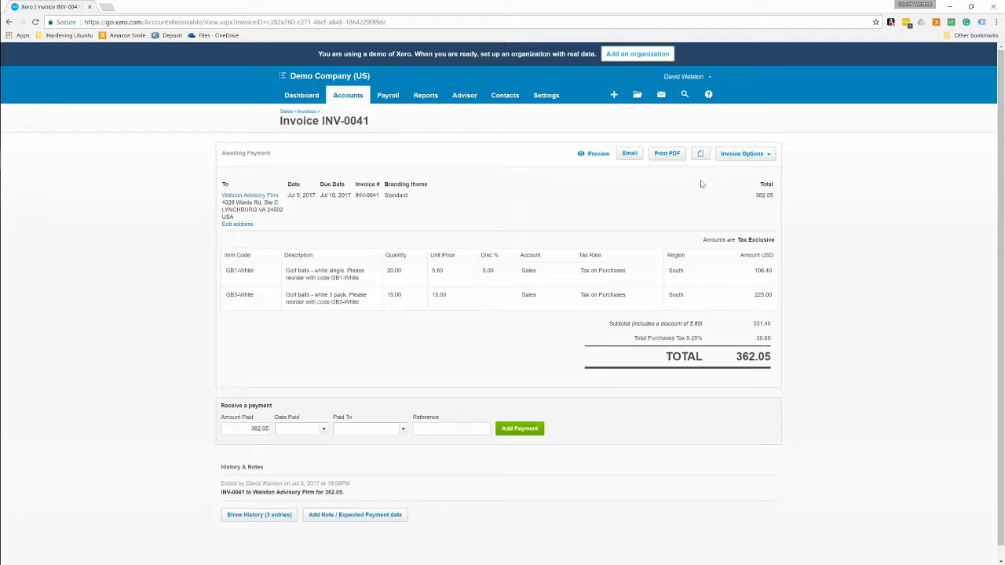
left_click(596, 155)
scroll(600, 160, "down", 1)
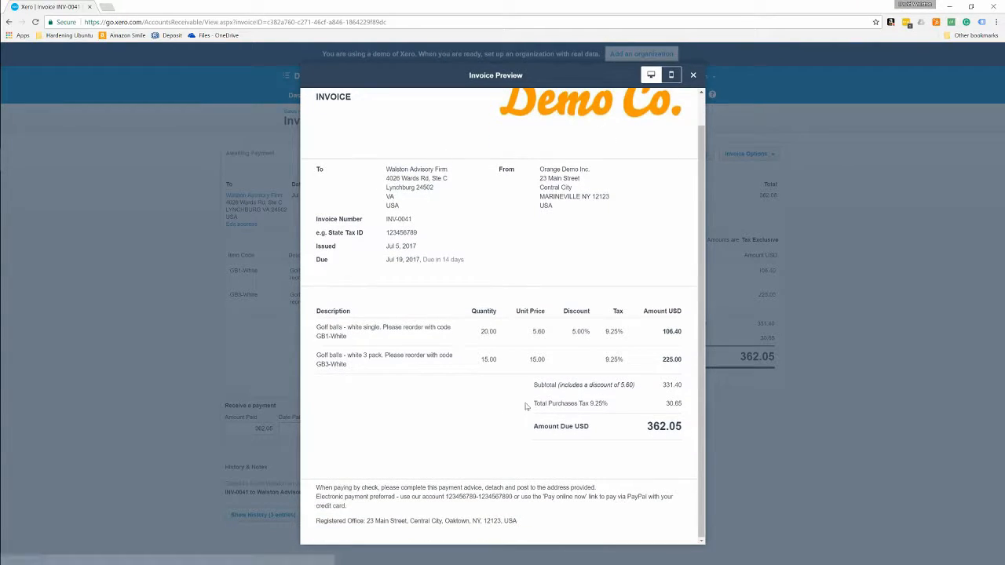
left_click_drag(532, 404, 703, 407)
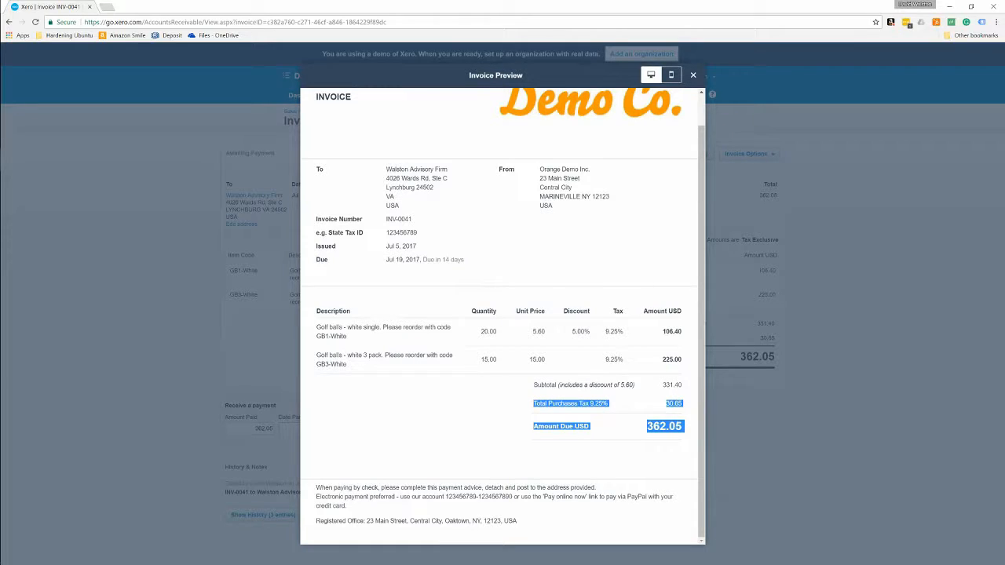
left_click(683, 422)
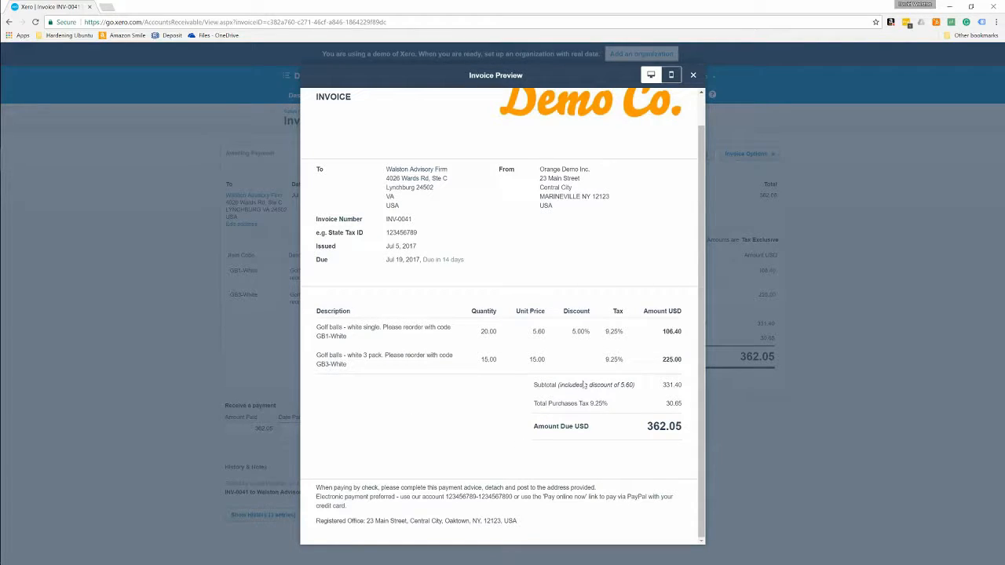
scroll(555, 504, "up", 1)
scroll(555, 500, "down", 1)
left_click_drag(316, 521, 520, 521)
left_click(566, 529)
left_click_drag(548, 497, 624, 496)
left_click(558, 469)
scroll(558, 470, "up", 1)
left_click(672, 76)
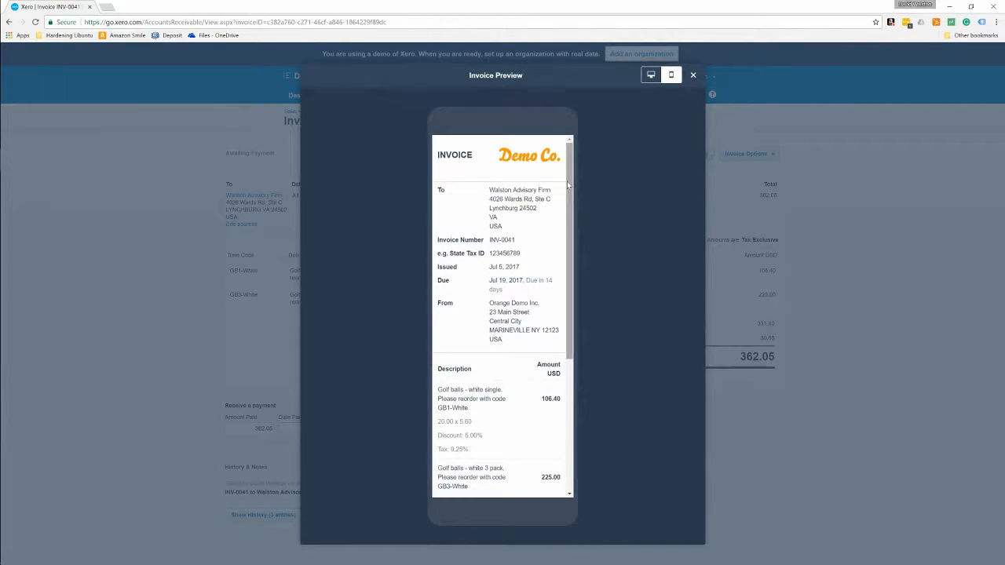
scroll(583, 294, "down", 3)
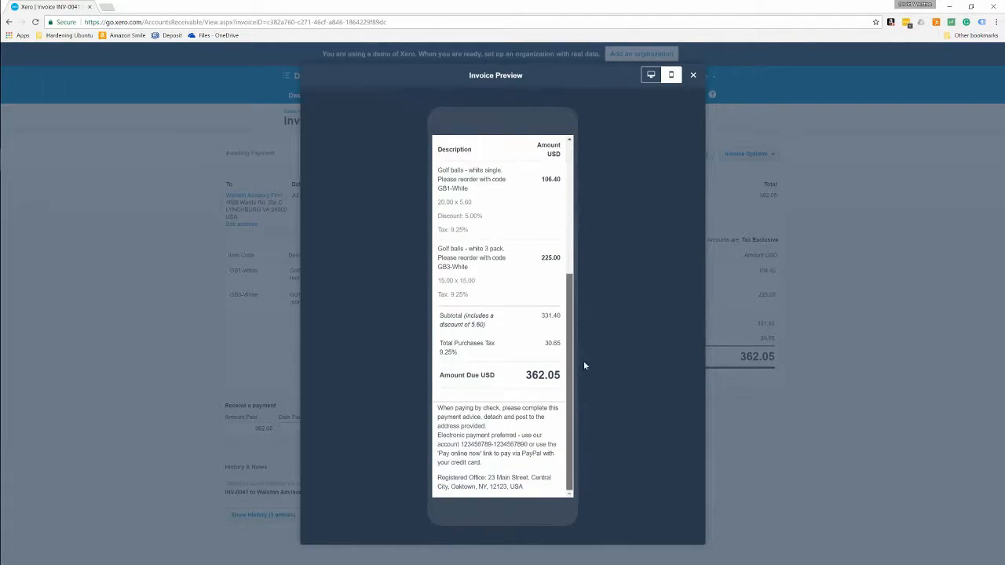
scroll(583, 365, "up", 3)
left_click(693, 75)
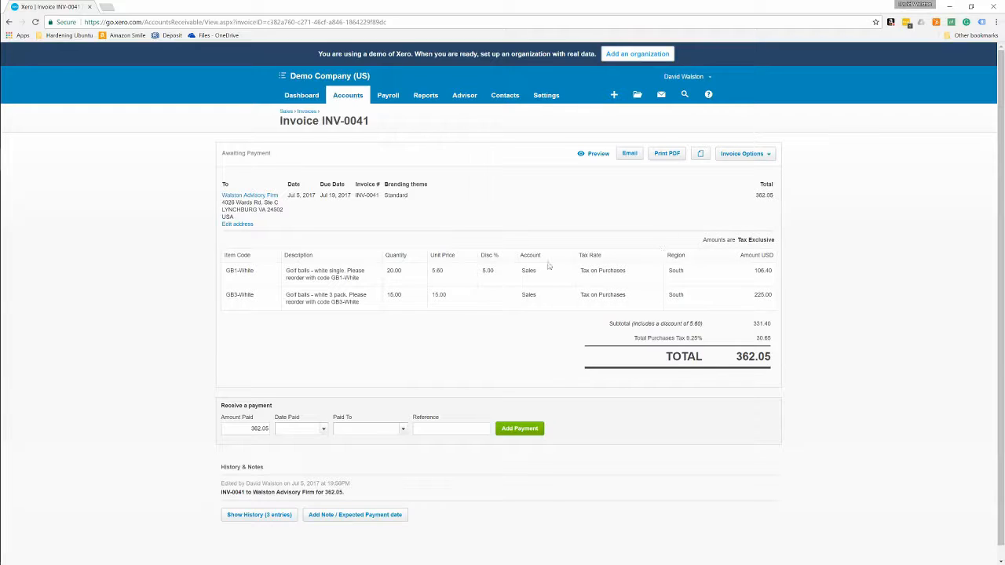
Step: Send INV-0041 by e-mail with file attachments off and Mark as sent on
left_click(632, 154)
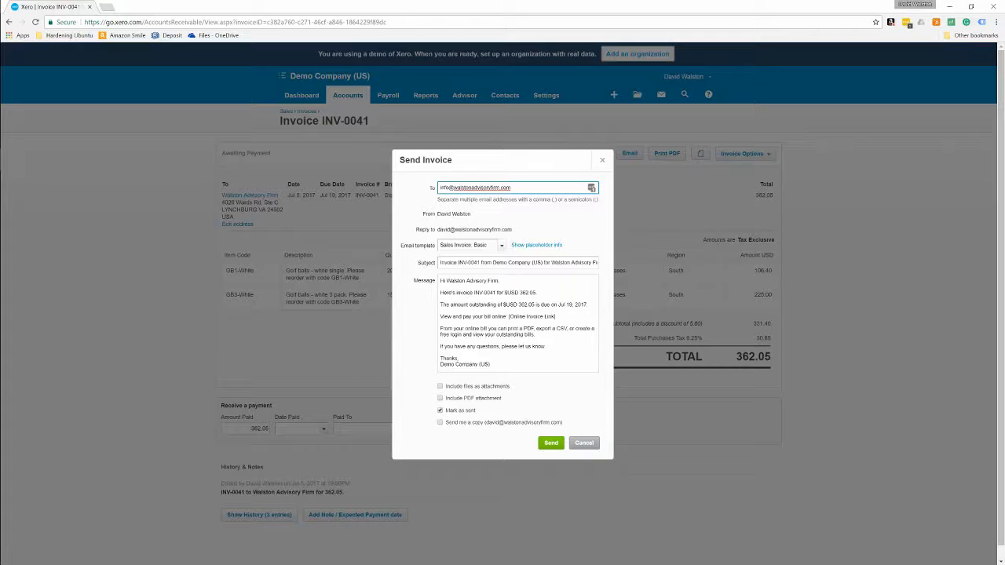
left_click(460, 401)
left_click(460, 401)
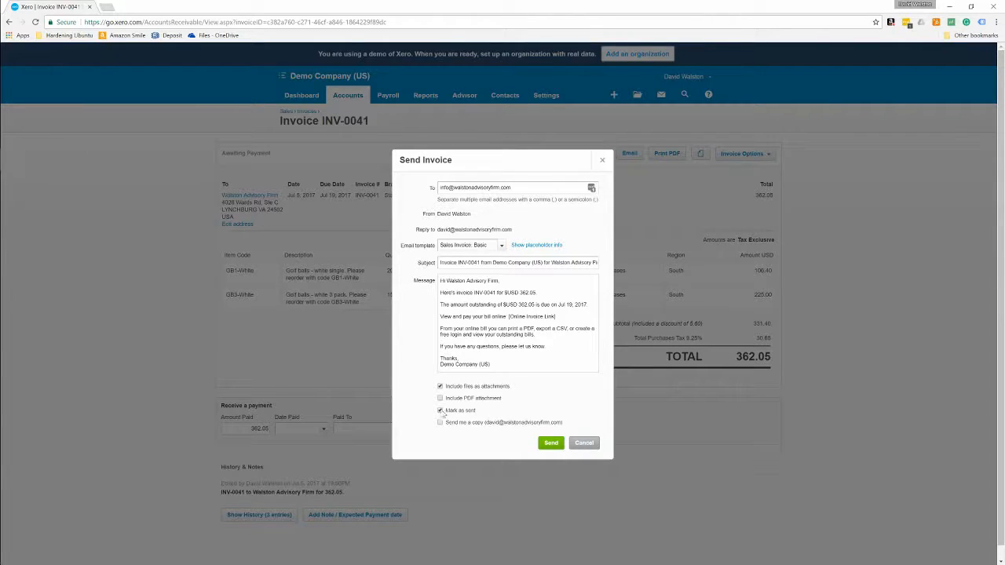
left_click(459, 386)
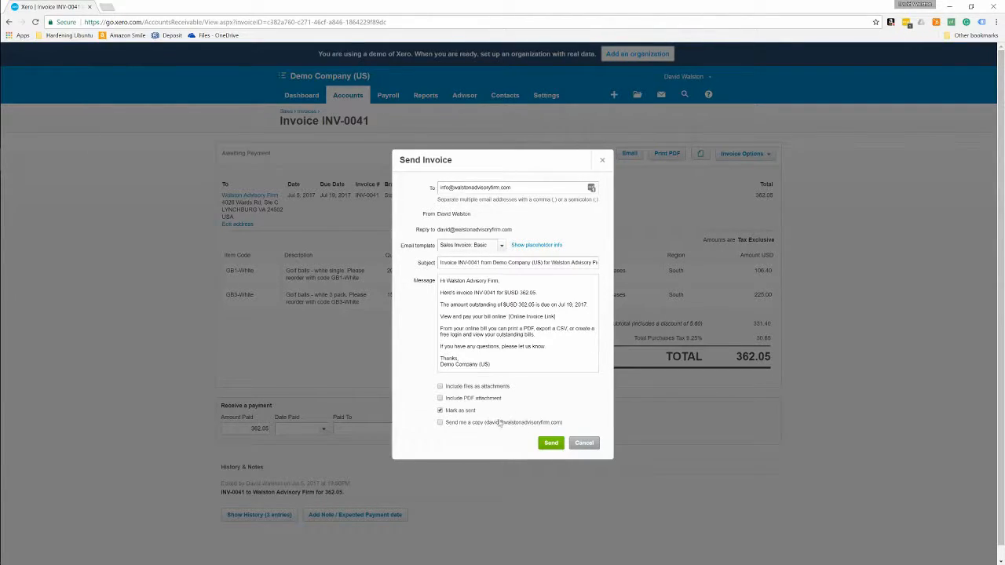
left_click(552, 444)
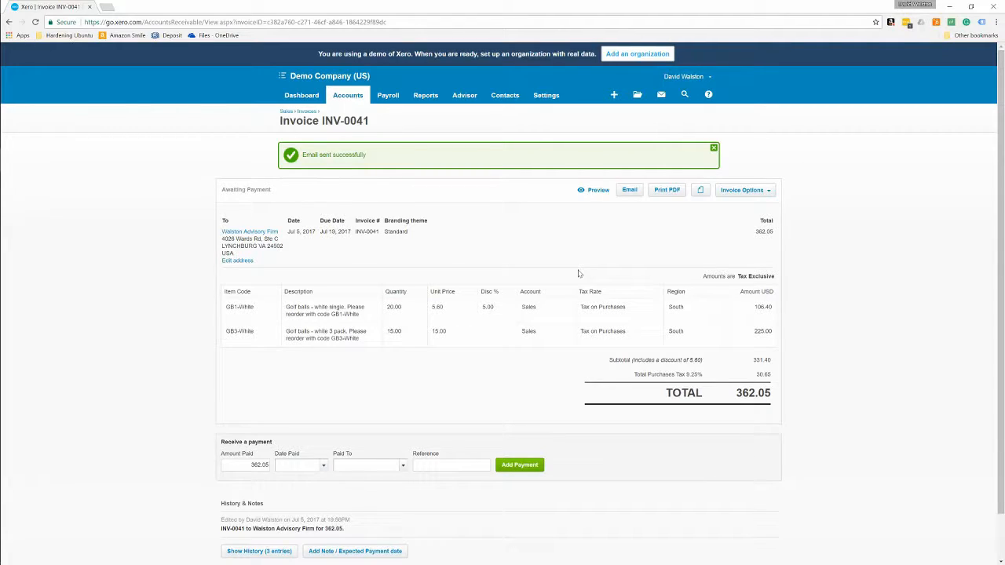
Step: Bring up the Add Note / Expected Payment date form on the invoice page
scroll(255, 541, "down", 2)
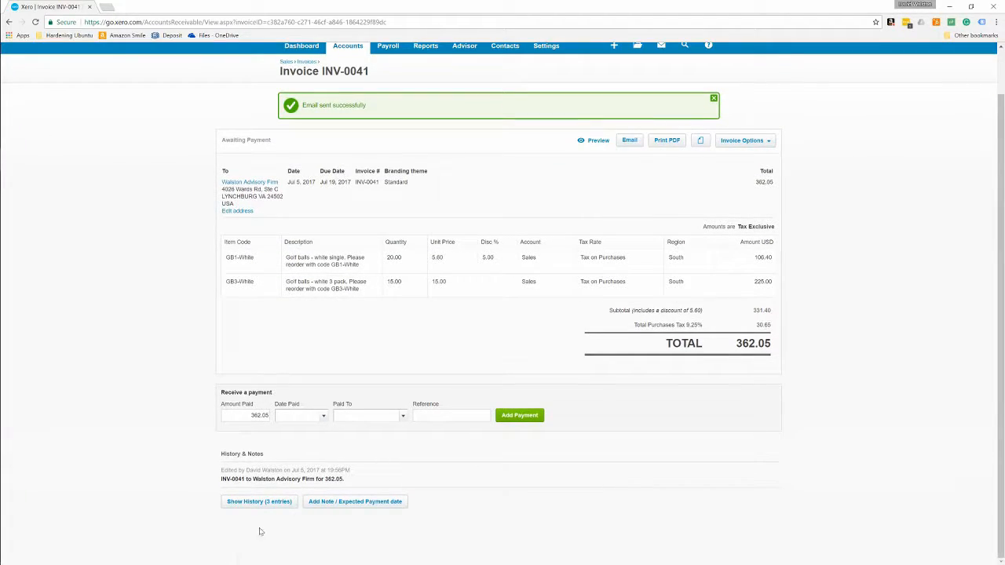
left_click(333, 503)
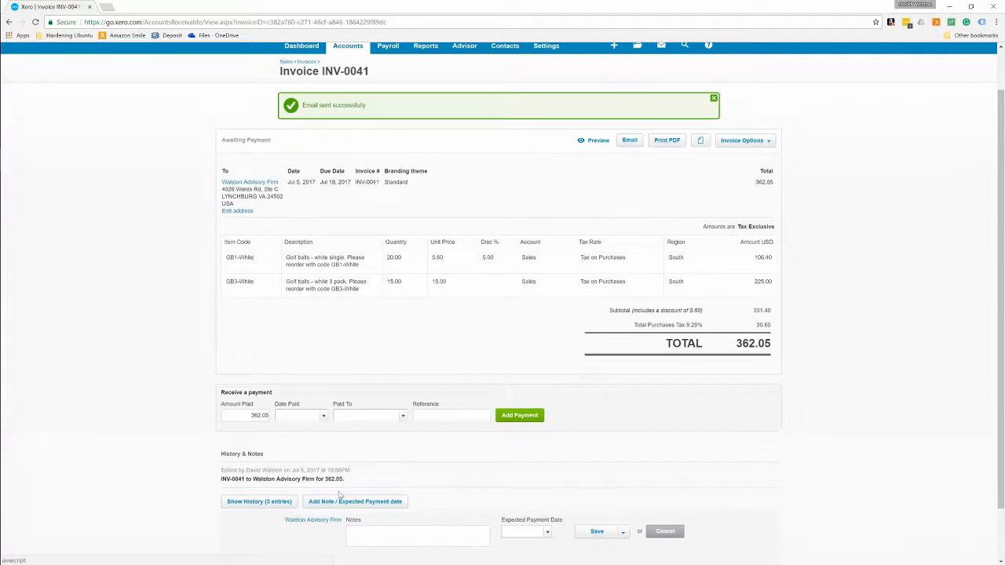
scroll(340, 496, "down", 2)
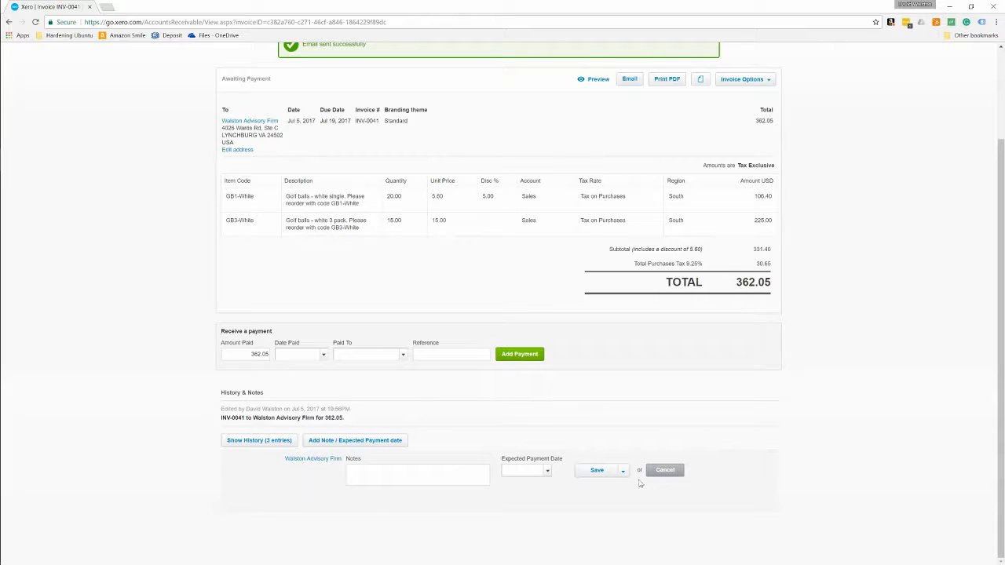
scroll(620, 478, "up", 3)
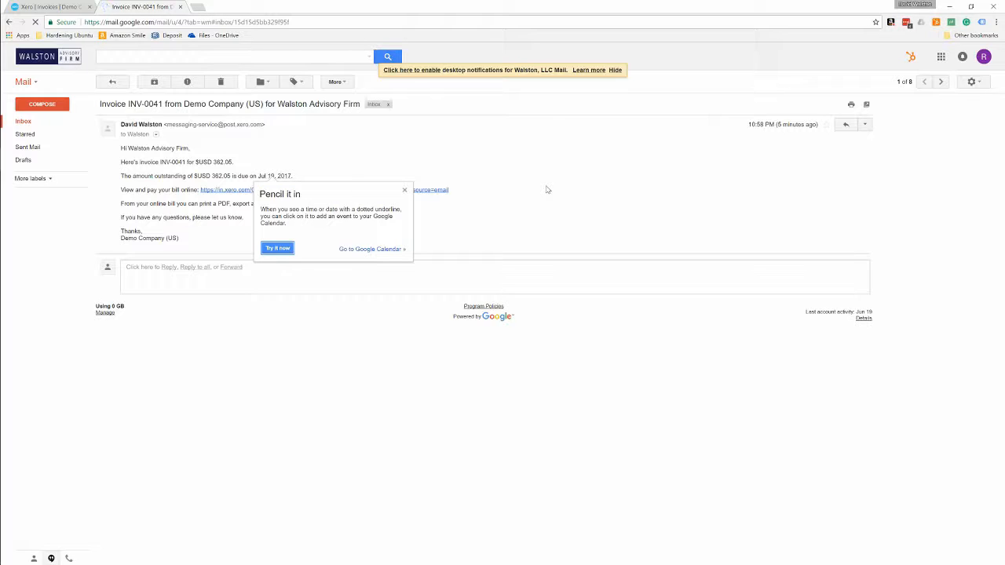
Step: Close the Pencil it in popup and follow the View and pay your bill online link
left_click(405, 191)
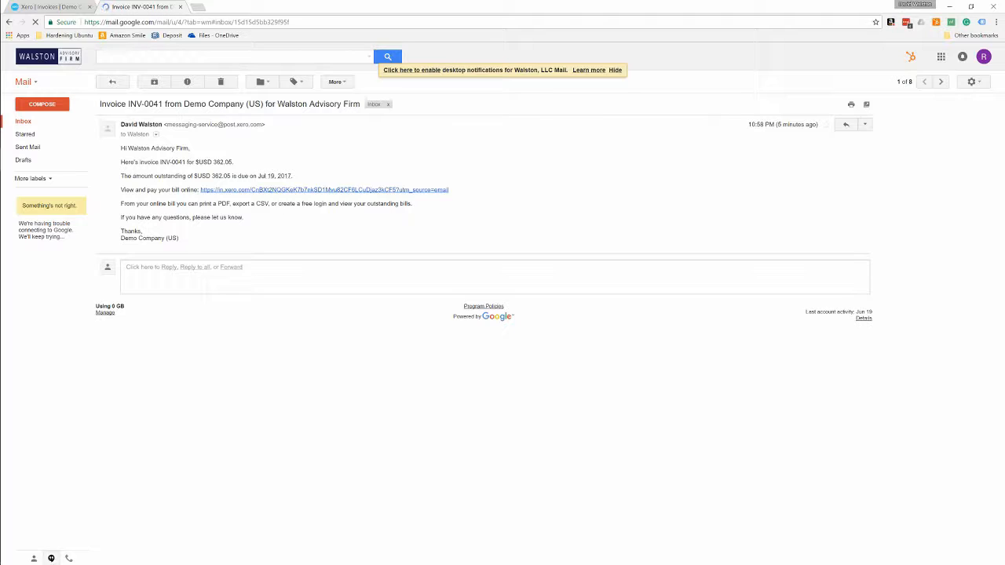
left_click(343, 193)
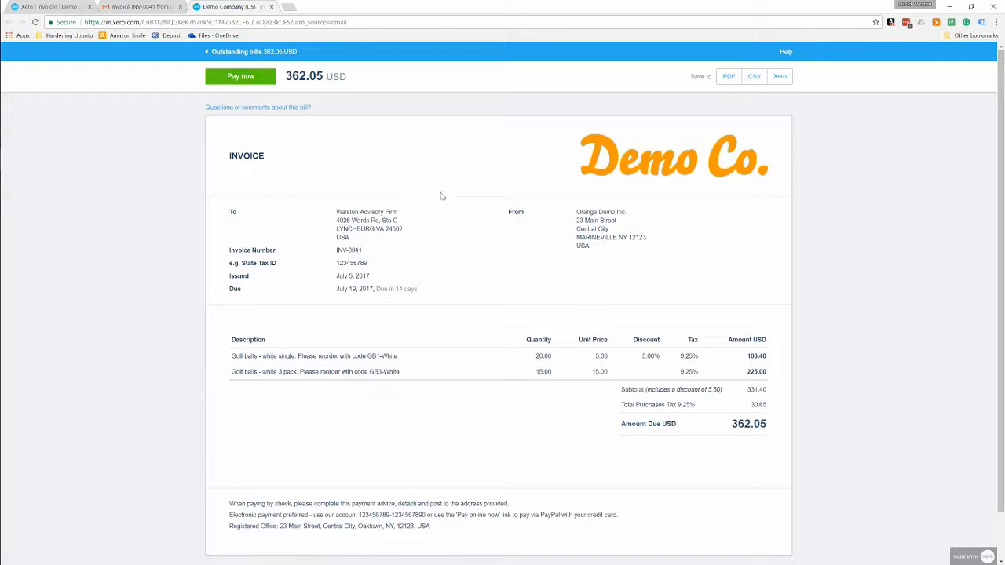
Step: Close the online invoice and reload the Awaiting Payment list, where INV-0041 now shows Viewed
scroll(485, 188, "down", 1)
scroll(485, 189, "up", 1)
left_click(272, 7)
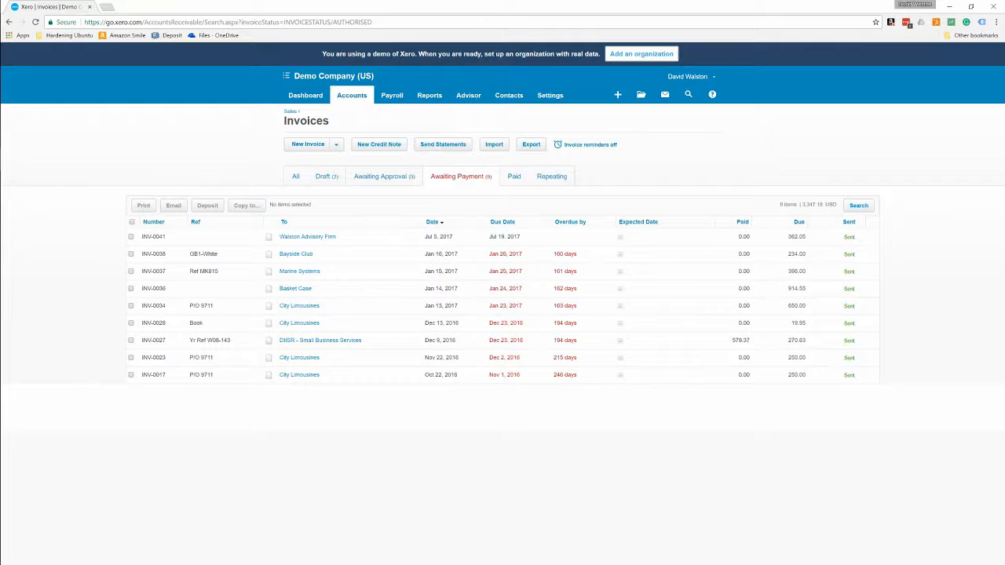
left_click(253, 22)
key("Return")
Step: Enable Invoice Reminders emails to customers 7, 14 and 21 days overdue, then return to Dashboard
left_click(555, 96)
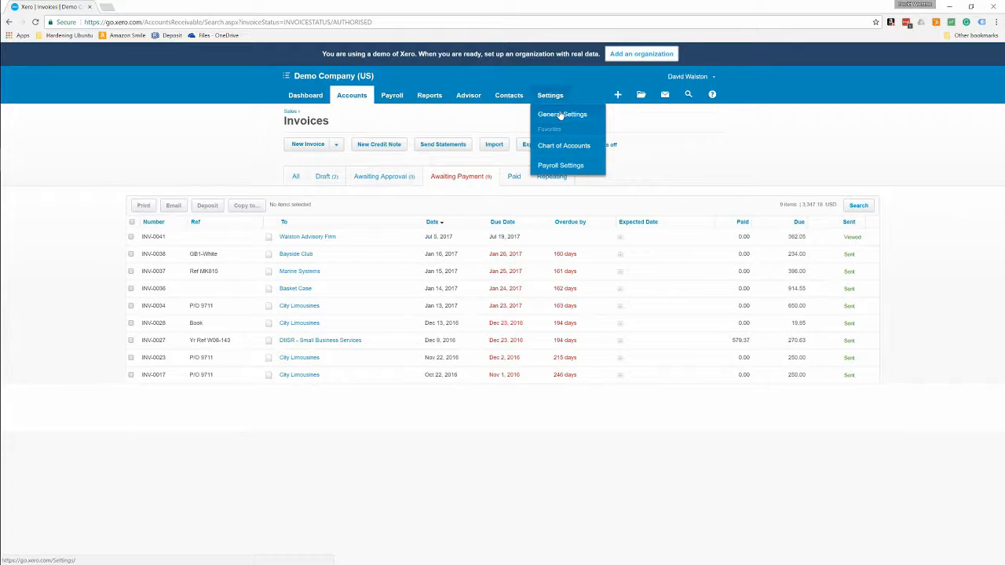
left_click(560, 114)
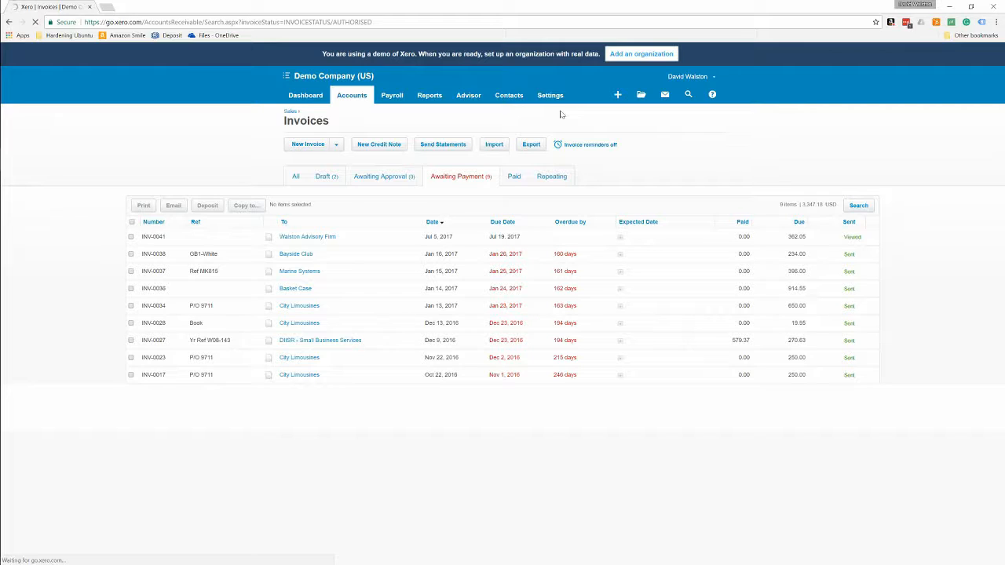
left_click(550, 251)
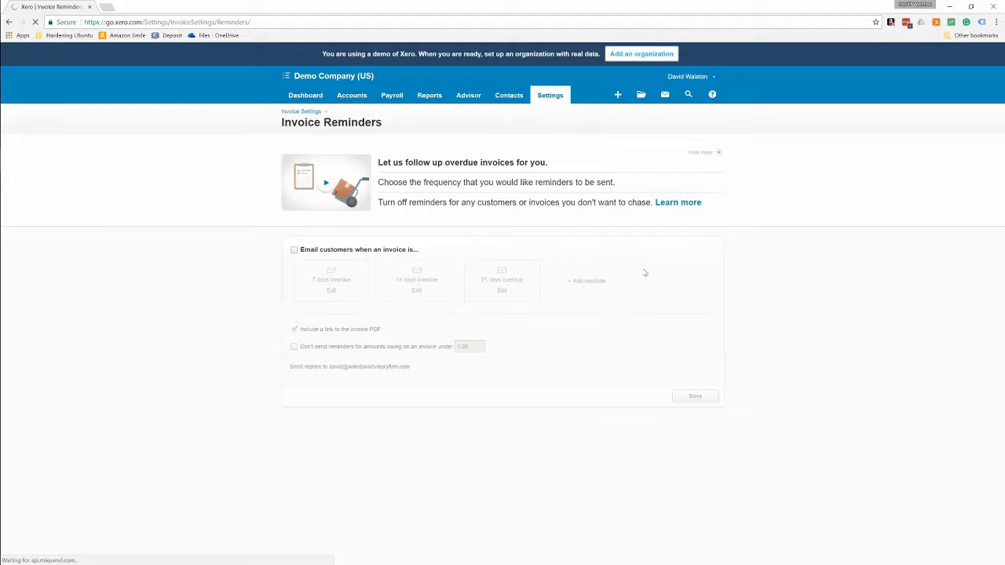
left_click(294, 250)
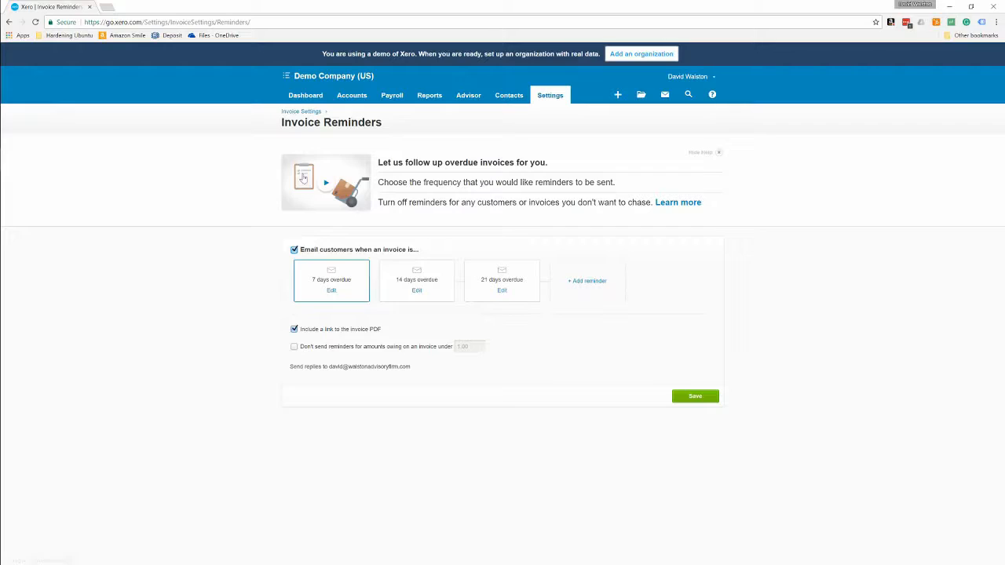
left_click(302, 95)
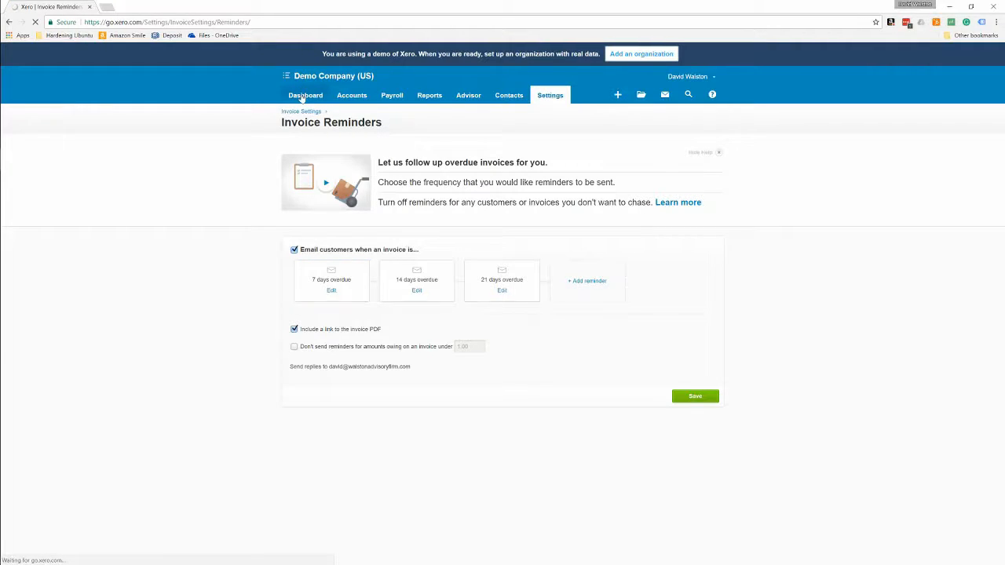